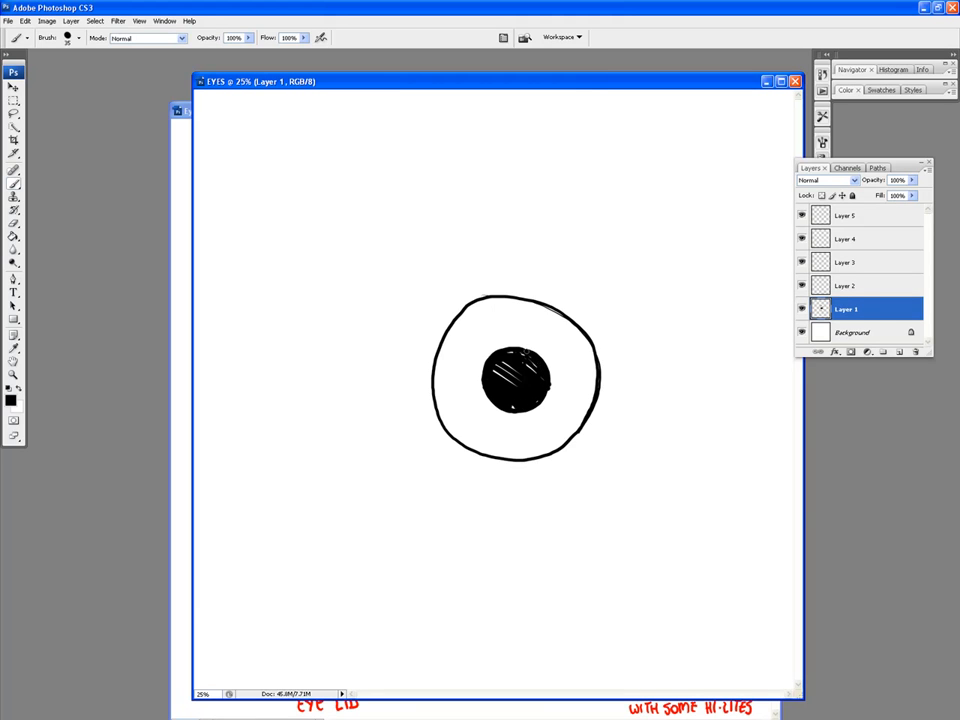
Step: Draw the almond-shaped eyelid outline around the iris on Layer 1, plus small ovals in the gaps above and below the iris
mouse_move(298, 340)
left_mouse_down()
mouse_move(557, 269)
mouse_move(699, 377)
mouse_move(725, 433)
mouse_move(640, 478)
mouse_move(506, 493)
mouse_move(365, 445)
mouse_move(291, 353)
mouse_move(397, 280)
mouse_move(488, 266)
mouse_move(558, 274)
mouse_move(683, 337)
mouse_move(726, 427)
mouse_move(700, 369)
mouse_move(656, 330)
mouse_move(583, 289)
mouse_move(503, 263)
mouse_move(415, 269)
mouse_move(343, 295)
mouse_move(283, 361)
left_mouse_up()
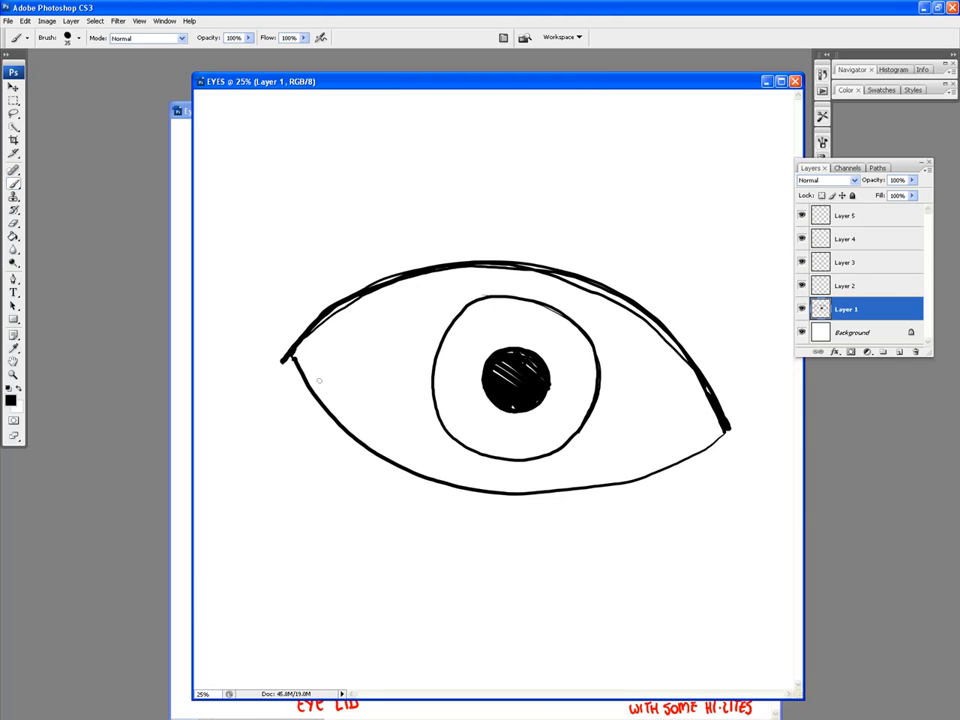
left_click(845, 285)
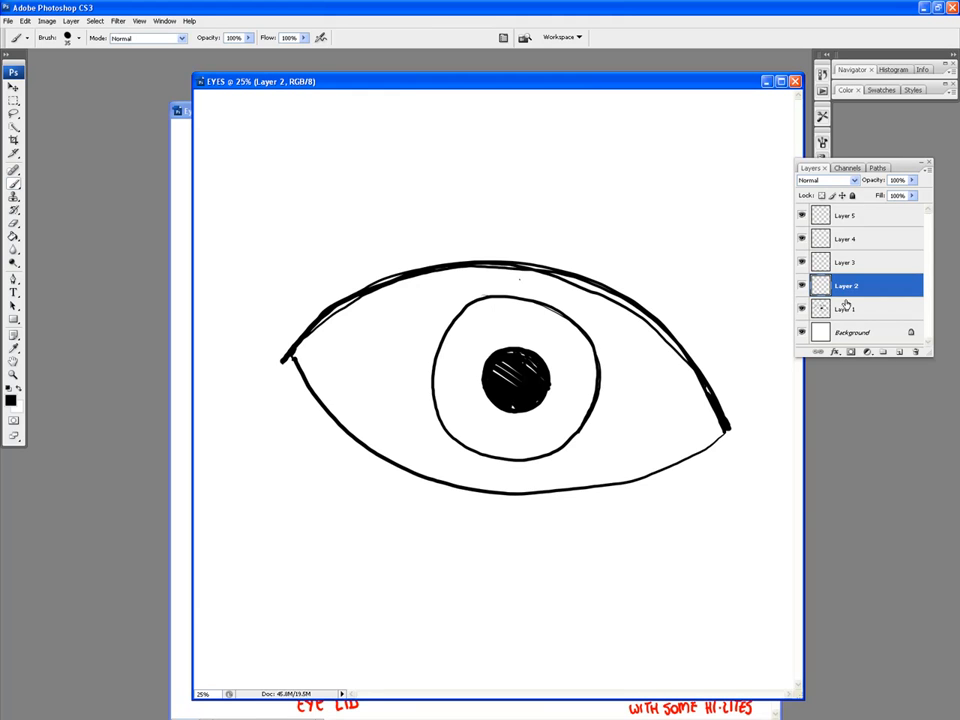
key("alt+bracketleft")
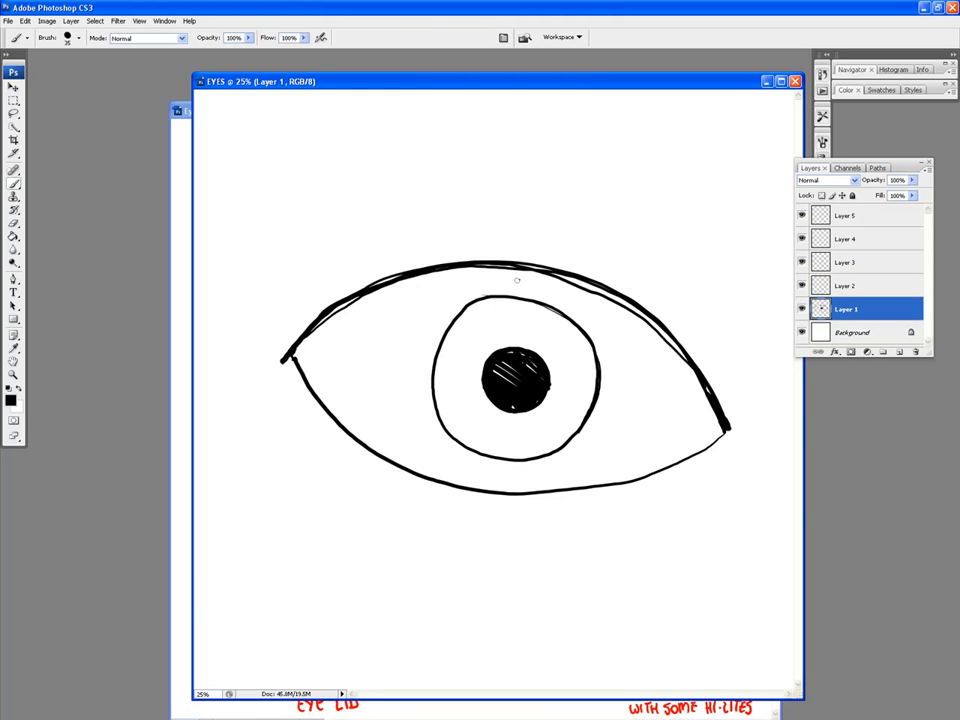
left_click_drag(517, 277, 520, 290)
mouse_move(512, 470)
left_mouse_down()
mouse_move(508, 478)
mouse_move(514, 470)
left_mouse_up()
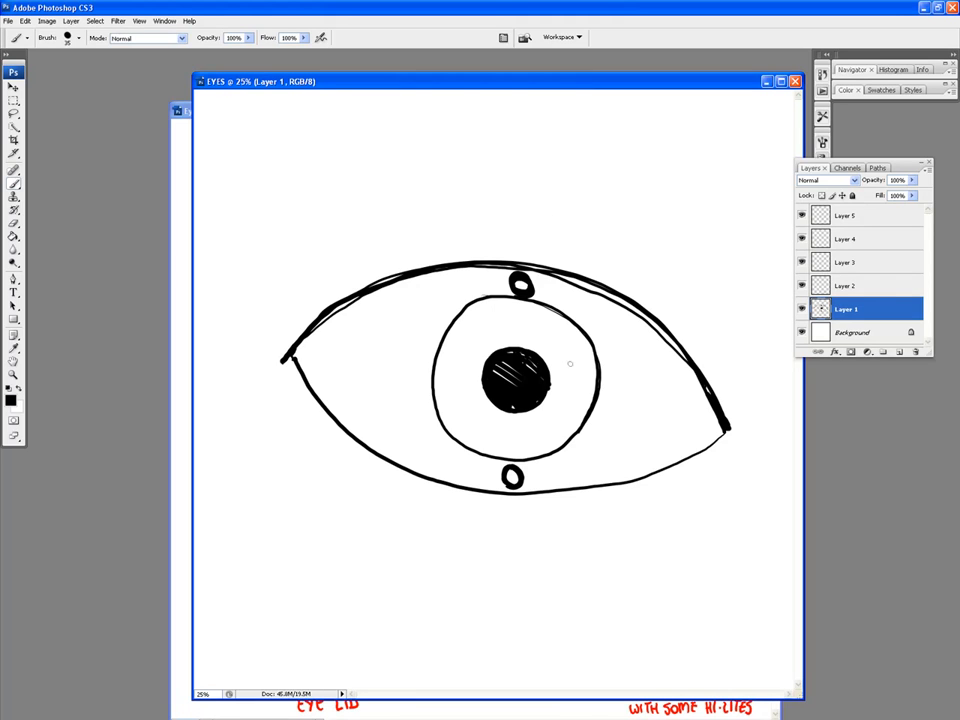
Step: Sketch an arched, hatched eyebrow above the eye on Layer 2, and hide that layer
left_click(852, 285)
mouse_move(718, 176)
left_mouse_down()
mouse_move(642, 141)
mouse_move(355, 188)
mouse_move(301, 268)
mouse_move(365, 226)
mouse_move(590, 165)
mouse_move(724, 193)
mouse_move(647, 140)
mouse_move(658, 157)
mouse_move(537, 132)
mouse_move(534, 148)
mouse_move(496, 168)
mouse_move(412, 186)
mouse_move(300, 257)
mouse_move(330, 233)
mouse_move(305, 271)
left_mouse_up()
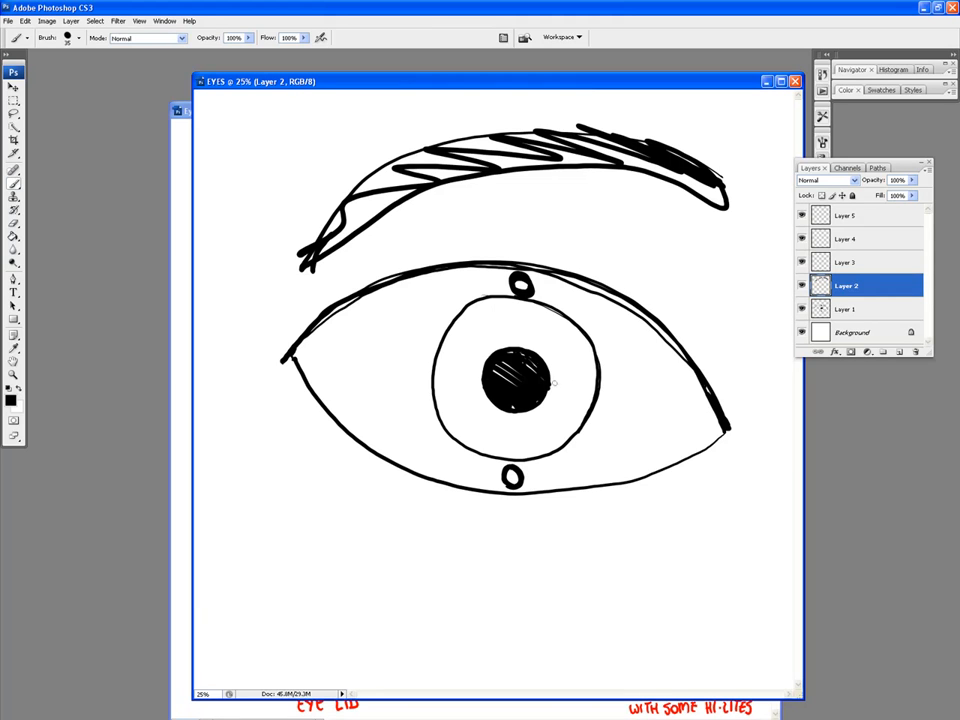
left_click(802, 287)
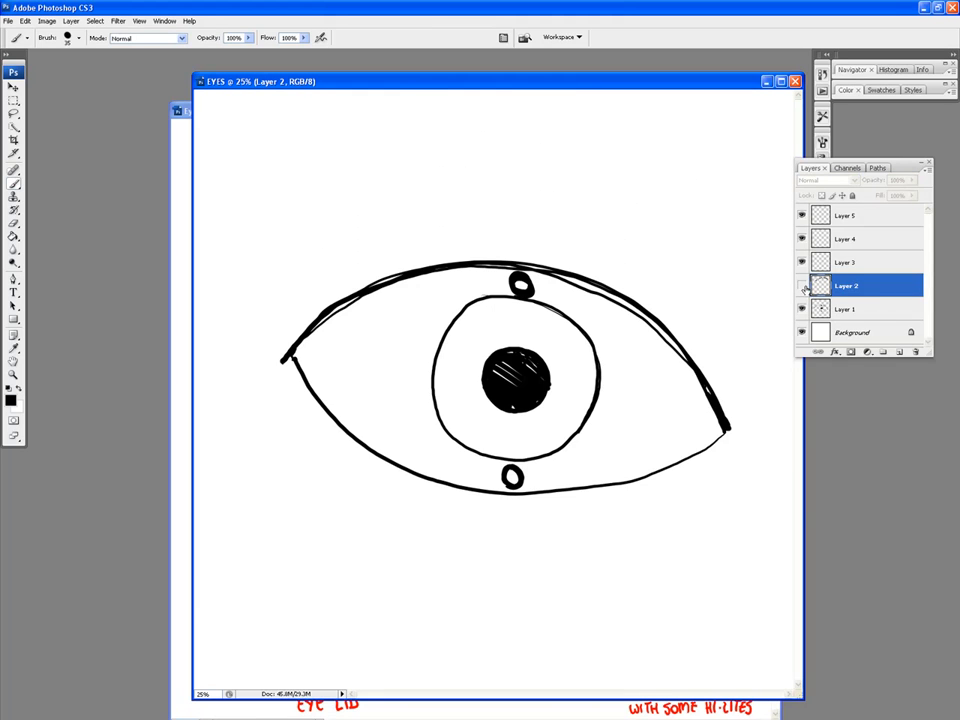
Step: Paint over the two small ovals and the stray inner lid line in white on Layer 3
left_click(845, 262)
left_click(20, 390)
left_click_drag(530, 290, 512, 282)
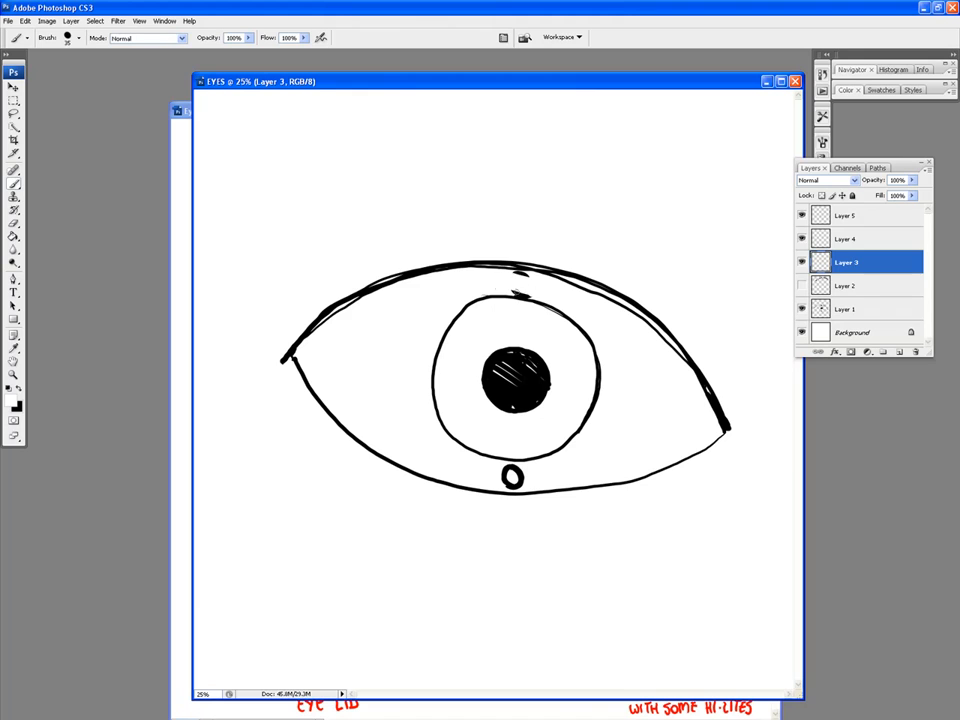
mouse_move(508, 472)
left_mouse_down()
mouse_move(516, 480)
mouse_move(512, 467)
left_mouse_up()
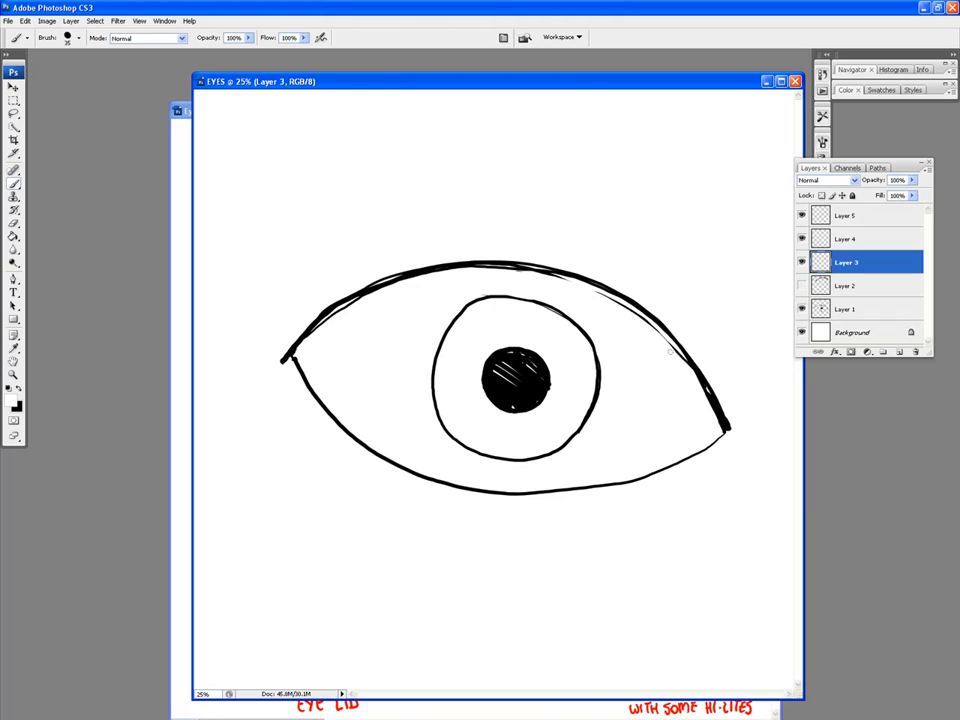
Step: Draw the tear duct at the right eye corner and a lower upper-lid line across the top of the iris in black on Layer 3
key("x")
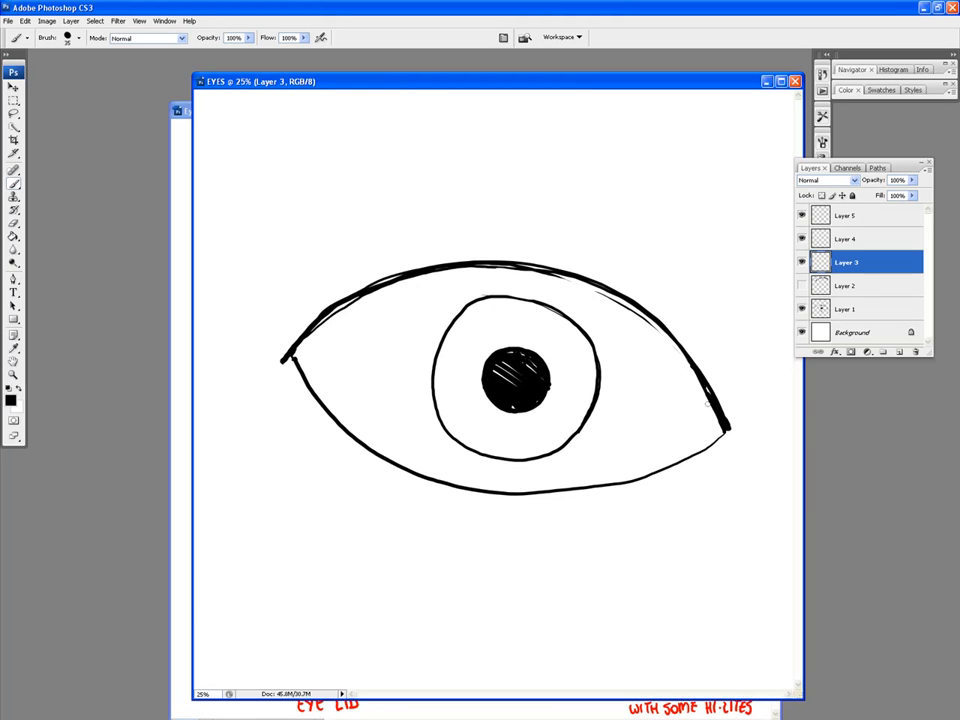
mouse_move(722, 399)
left_mouse_down()
mouse_move(743, 418)
mouse_move(733, 440)
mouse_move(720, 432)
mouse_move(713, 440)
left_mouse_up()
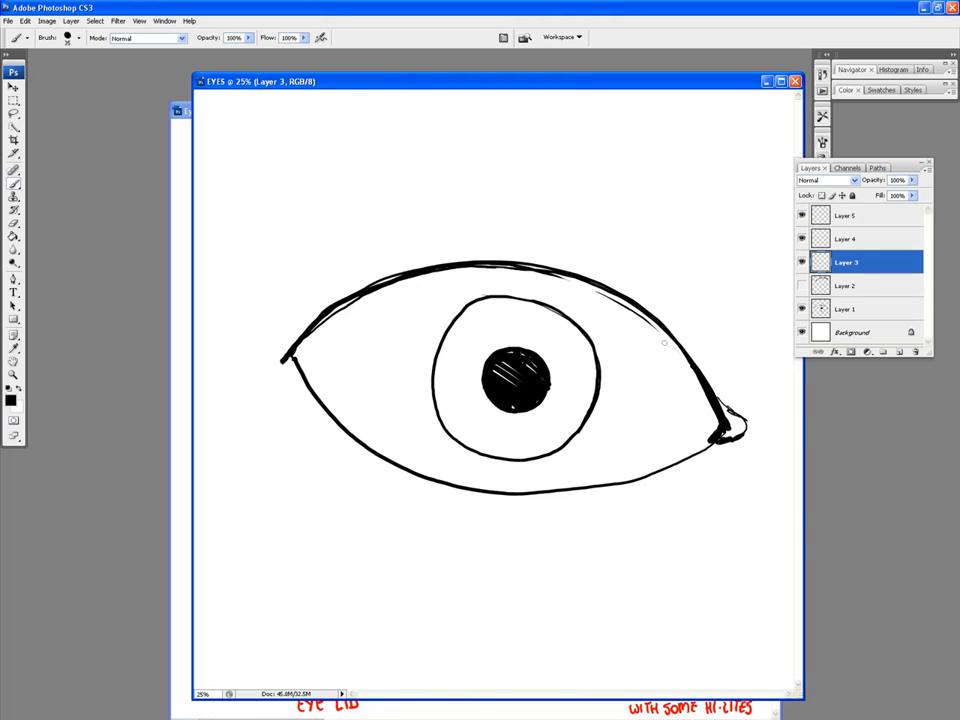
mouse_move(664, 340)
left_mouse_down()
mouse_move(471, 307)
mouse_move(488, 302)
left_mouse_up()
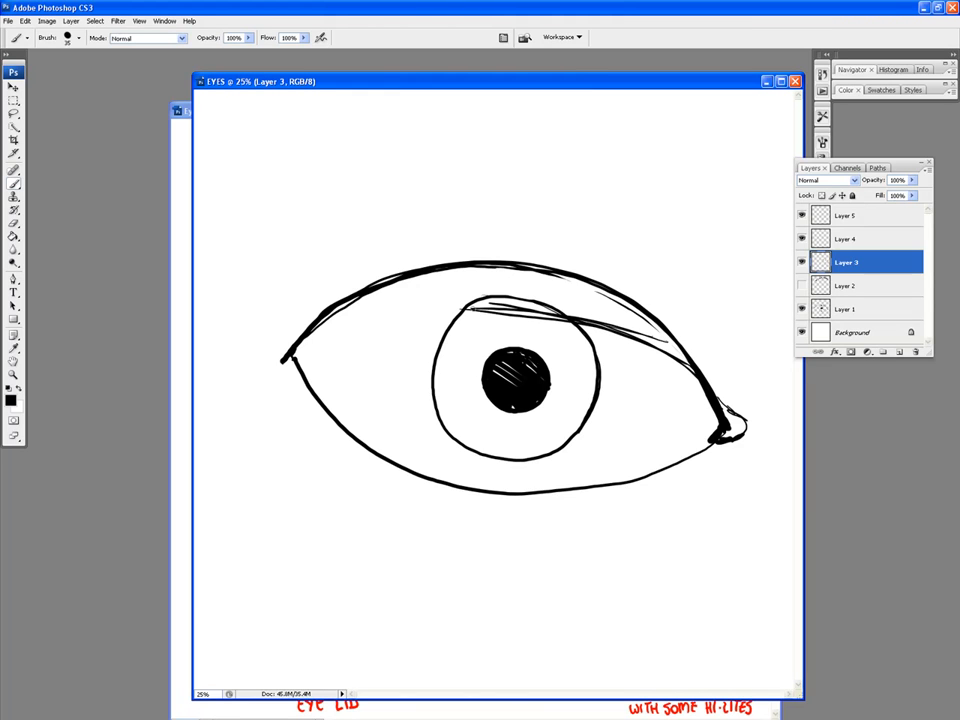
mouse_move(560, 316)
left_mouse_down()
mouse_move(410, 321)
mouse_move(332, 345)
left_mouse_up()
mouse_move(465, 316)
left_mouse_down()
mouse_move(379, 339)
mouse_move(585, 321)
mouse_move(524, 316)
mouse_move(454, 325)
mouse_move(561, 317)
mouse_move(338, 341)
mouse_move(298, 360)
left_mouse_up()
left_click_drag(372, 334, 306, 365)
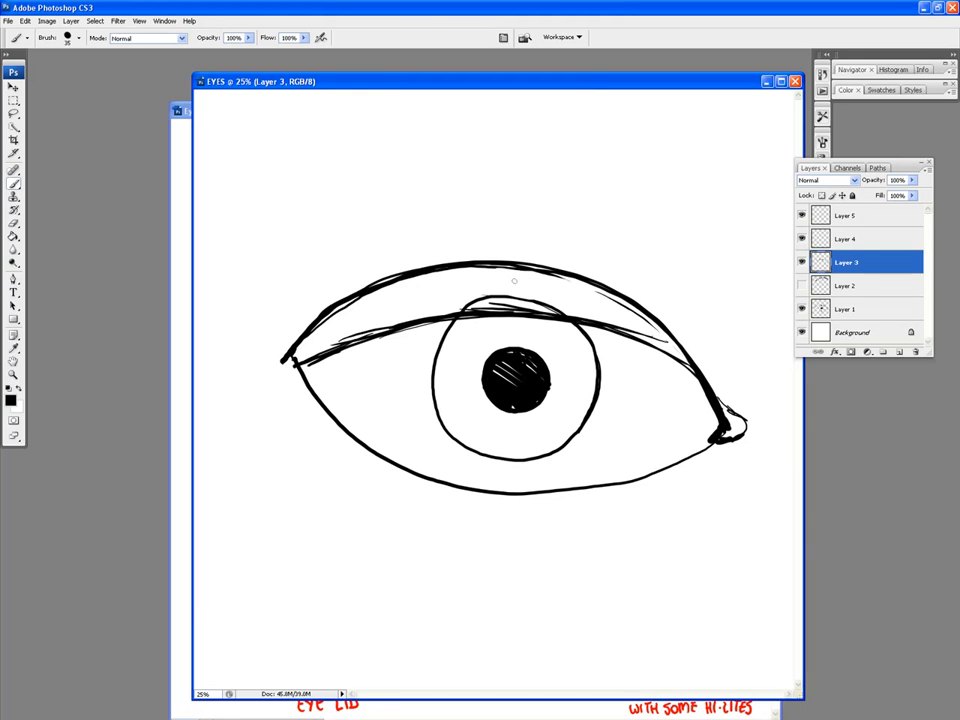
left_click_drag(298, 360, 284, 369)
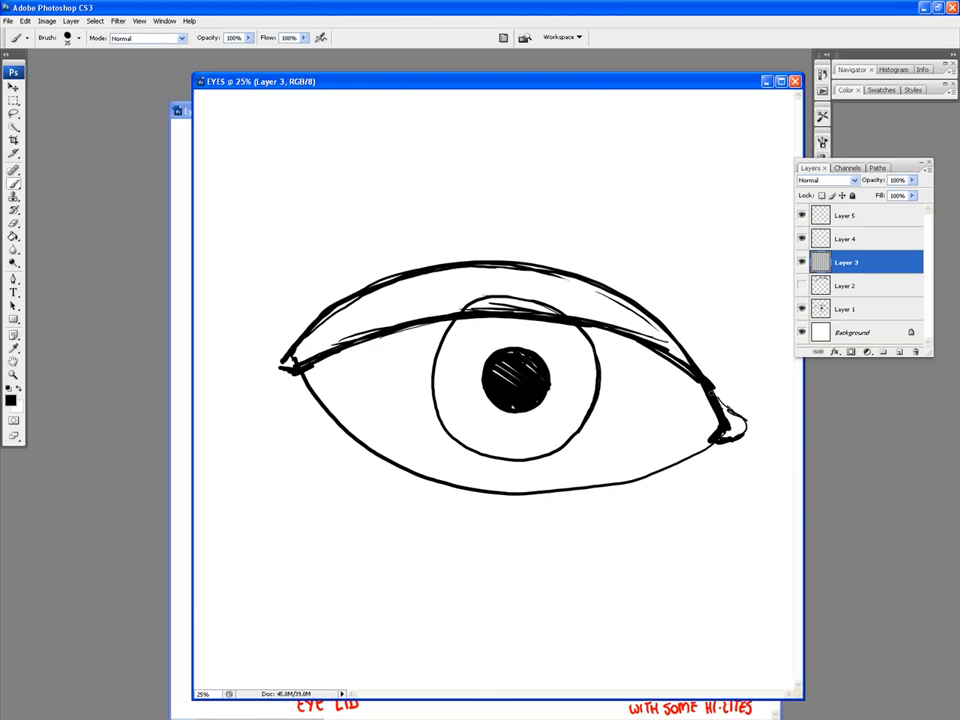
left_click_drag(655, 340, 712, 405)
Step: Lasso the area above the new lid line, cover the old upper lid with white, and deselect
left_click(13, 113)
left_click(20, 387)
mouse_move(653, 287)
left_mouse_down()
mouse_move(725, 368)
mouse_move(735, 398)
mouse_move(695, 360)
mouse_move(496, 257)
left_mouse_up()
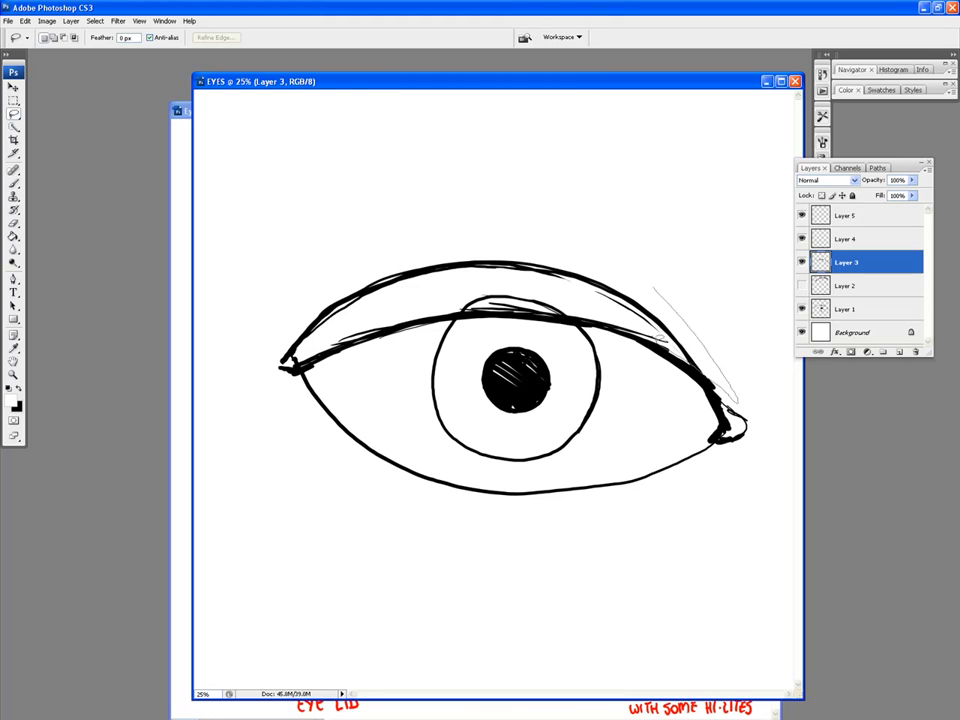
mouse_move(615, 318)
left_mouse_down()
mouse_move(434, 310)
mouse_move(261, 350)
mouse_move(345, 273)
mouse_move(675, 281)
left_mouse_up()
key("Delete")
key("ctrl+d")
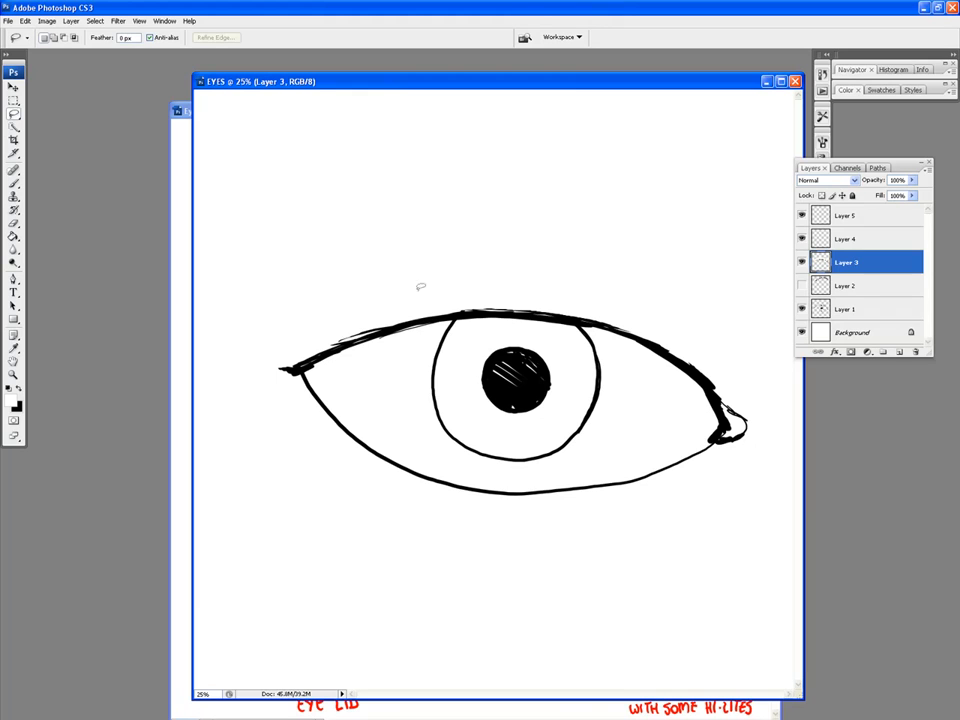
Step: Thicken the upper lid line in black from corner to corner and add a short crease stroke above its right end
left_click(17, 388)
left_click(14, 183)
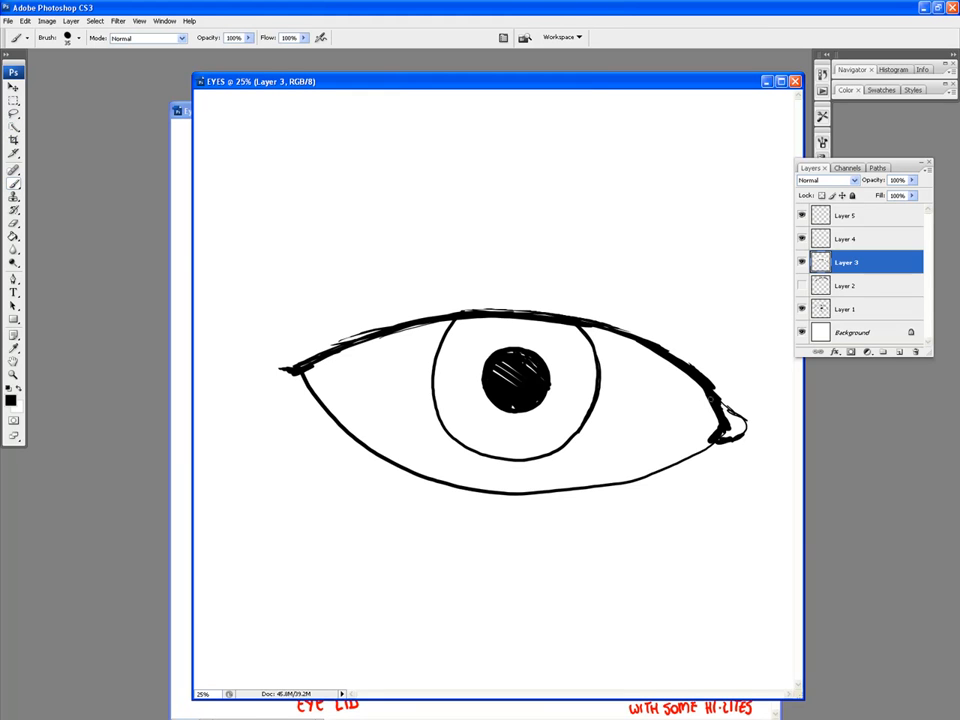
left_click_drag(725, 395, 600, 328)
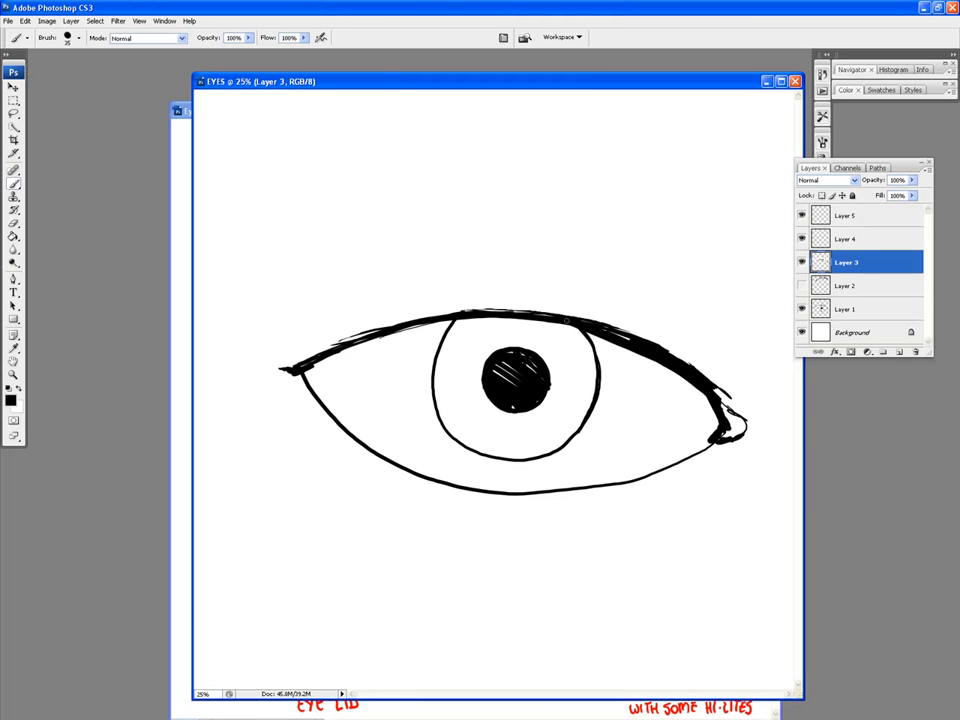
left_click_drag(605, 323, 716, 366)
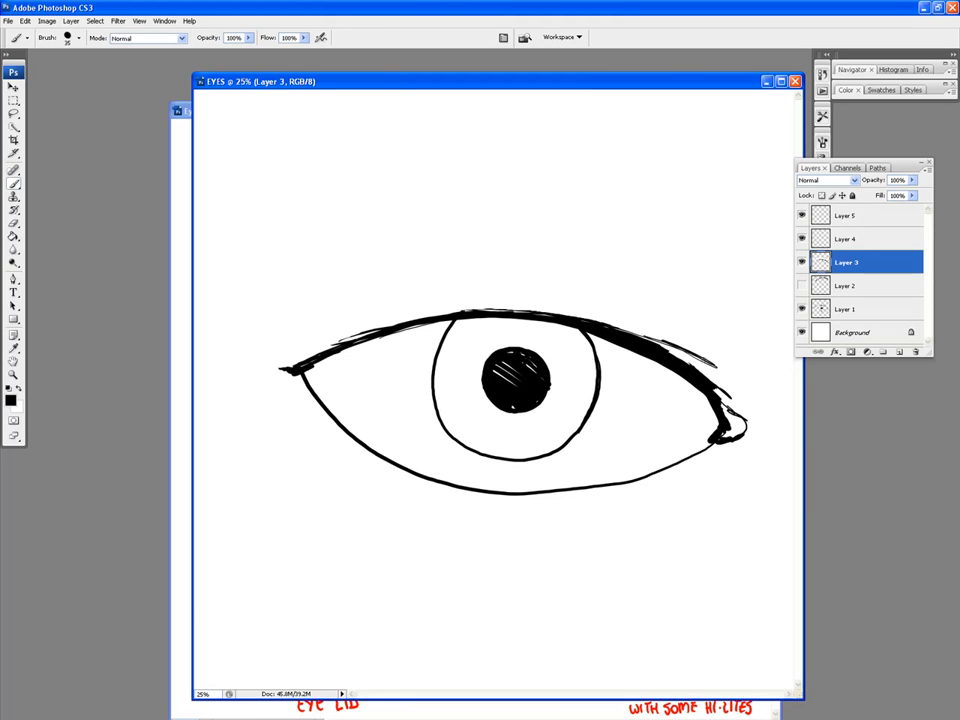
mouse_move(429, 318)
left_mouse_down()
mouse_move(538, 318)
mouse_move(435, 323)
mouse_move(375, 341)
mouse_move(422, 320)
mouse_move(305, 370)
left_mouse_up()
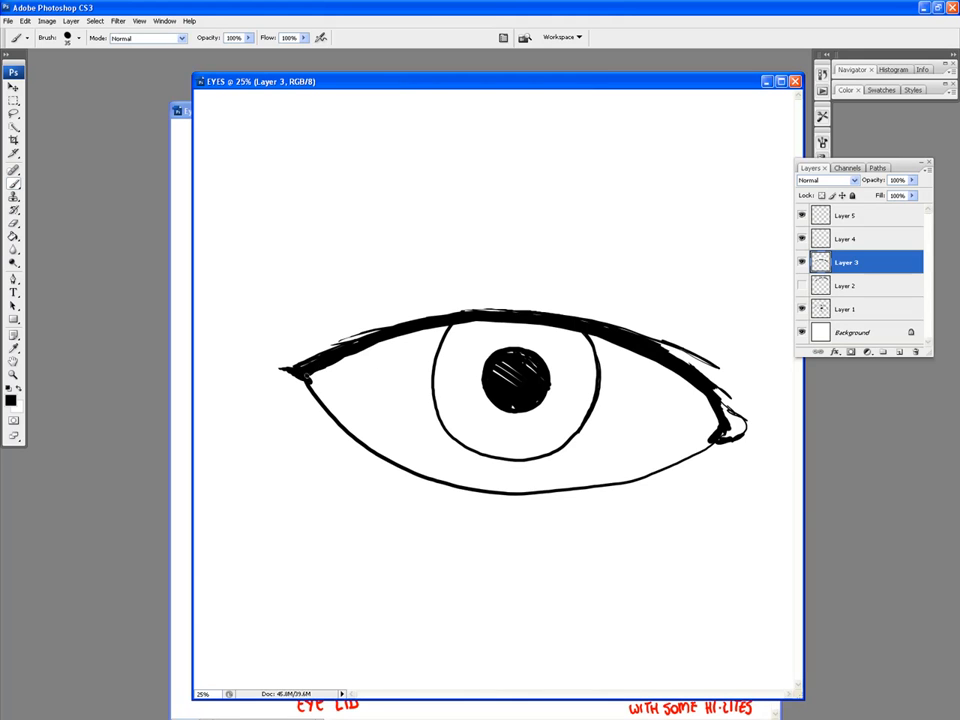
Step: Add a new layer above Layer 2 and sketch a small side profile of brow, eye and nose above the large eye
left_click(879, 285)
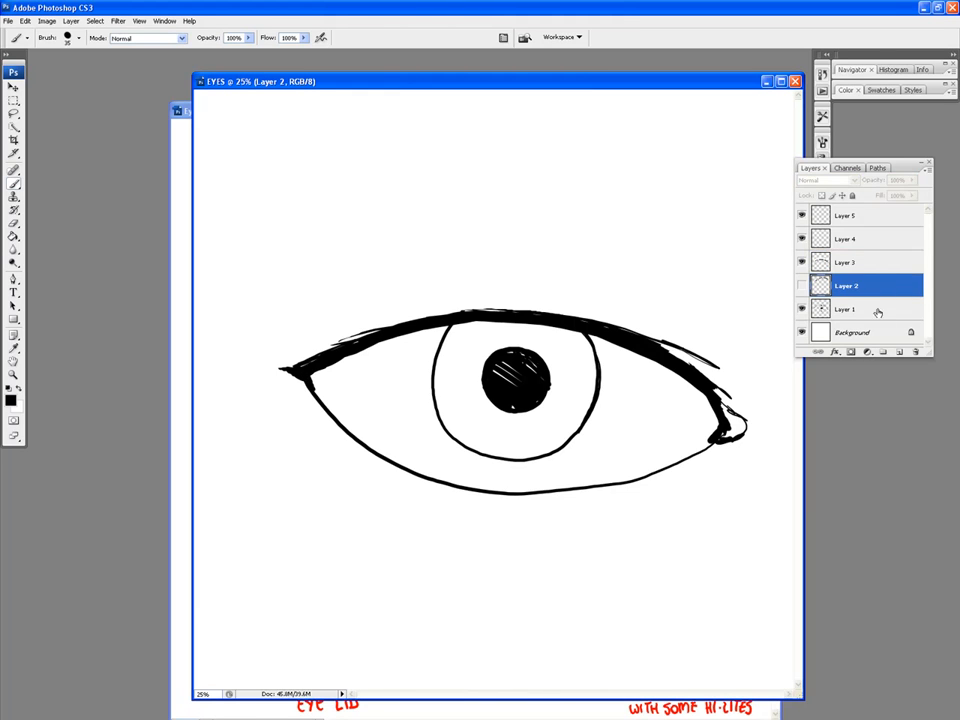
left_click(899, 351)
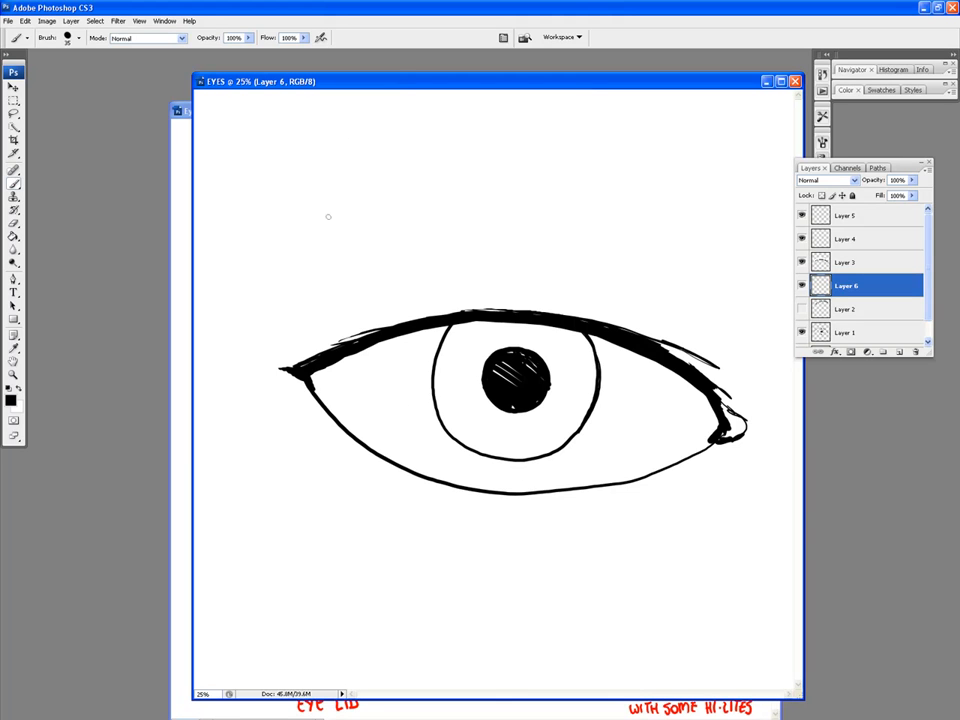
mouse_move(349, 115)
left_mouse_down()
mouse_move(370, 177)
mouse_move(349, 190)
left_mouse_up()
mouse_move(348, 196)
left_mouse_down()
mouse_move(380, 262)
mouse_move(361, 268)
left_mouse_up()
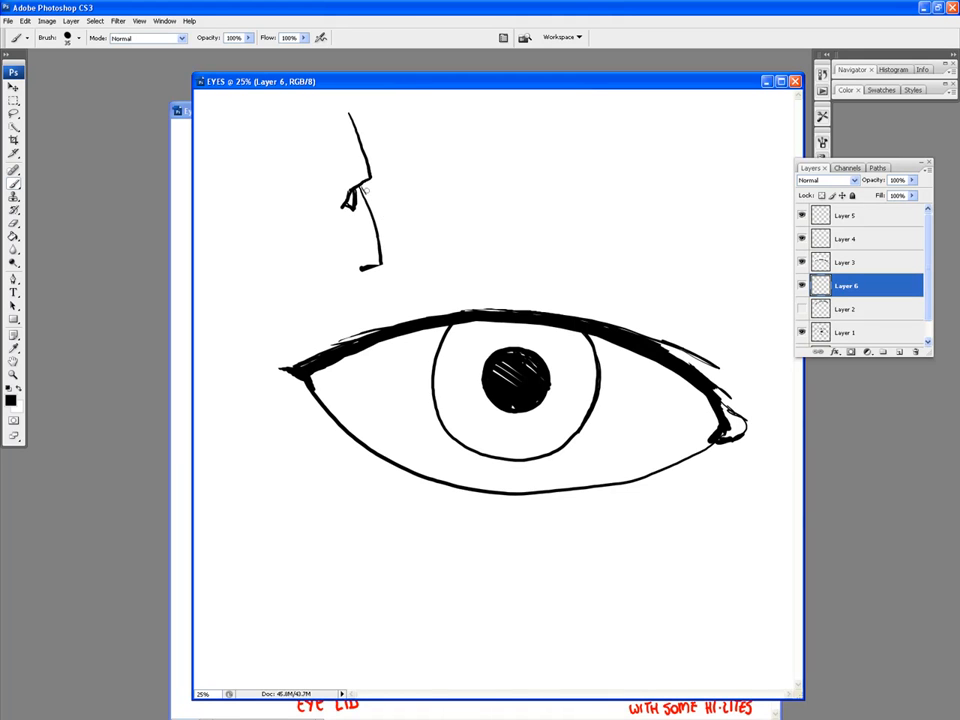
Step: Detail the profile sketch with a thicker brow, a shaded eye, a nostril and a downward light arrow, and toggle its layer's visibility off and on
key("ctrl+plus")
key("ctrl+plus")
left_click_drag(327, 267, 595, 565)
left_click_drag(496, 447, 483, 449)
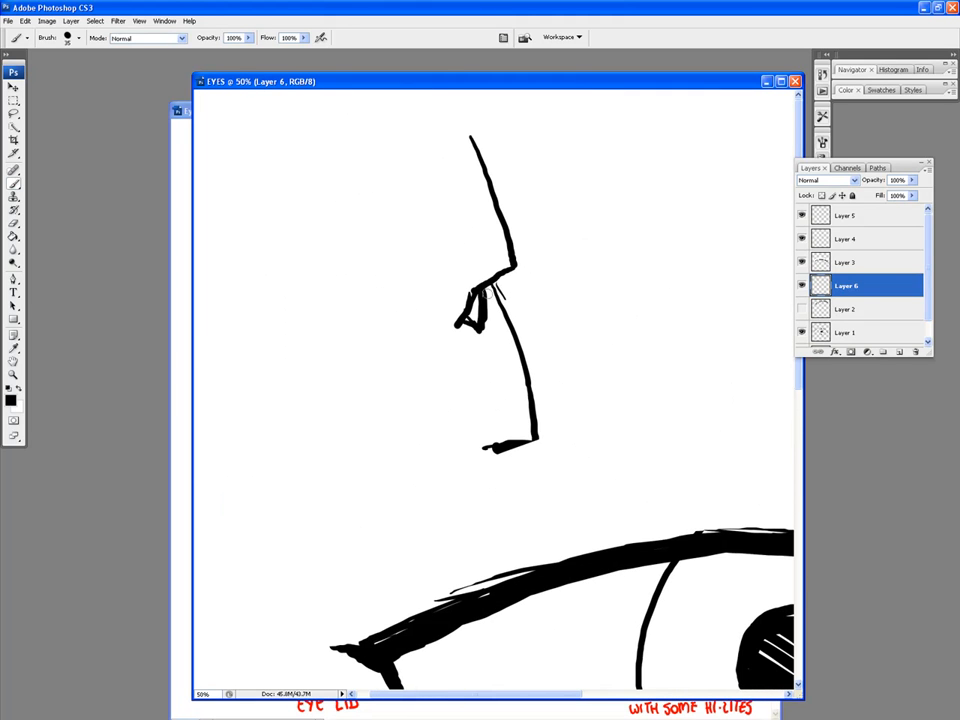
left_click_drag(478, 293, 473, 301)
mouse_move(577, 107)
left_mouse_down()
mouse_move(560, 217)
mouse_move(575, 195)
mouse_move(558, 248)
mouse_move(544, 189)
mouse_move(520, 315)
left_mouse_up()
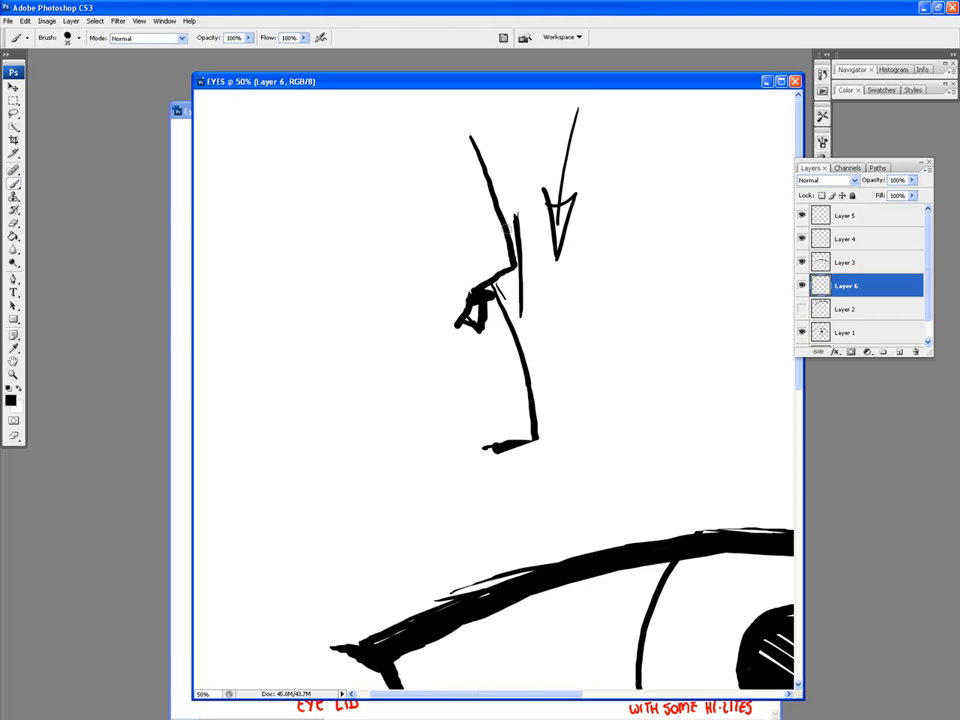
left_click_drag(470, 138, 512, 270)
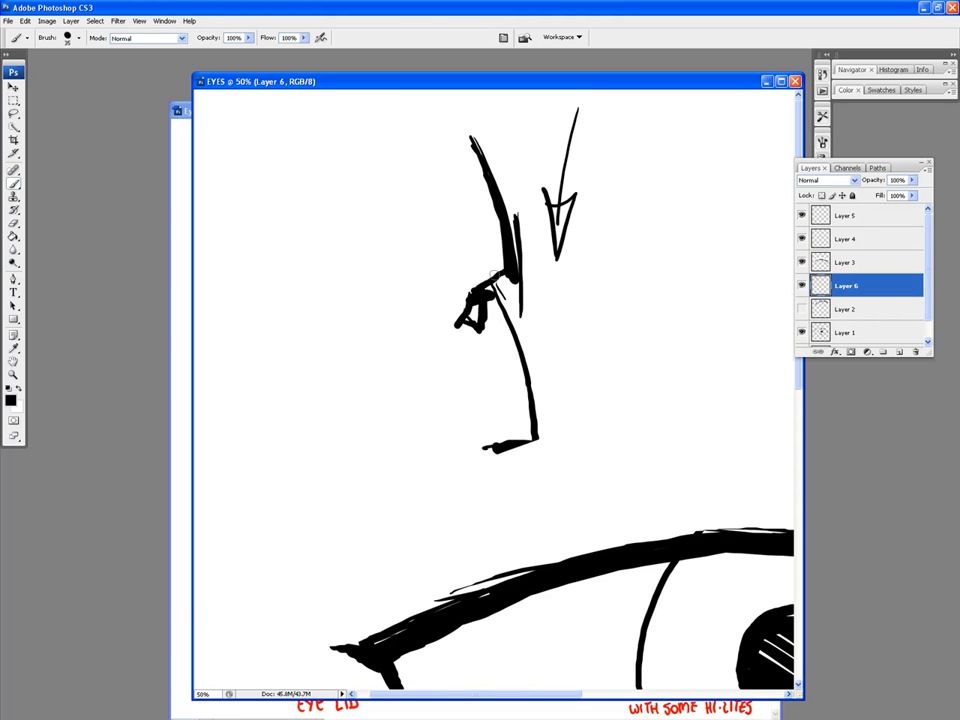
mouse_move(495, 410)
left_mouse_down()
mouse_move(477, 413)
mouse_move(466, 434)
left_mouse_up()
key("ctrl+minus")
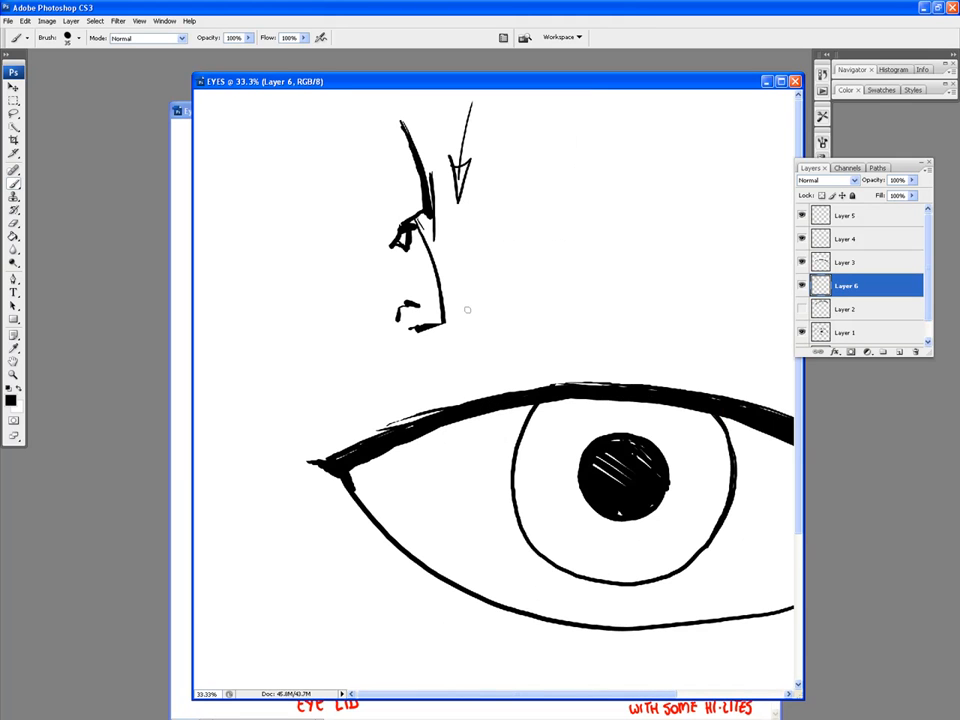
left_click(801, 285)
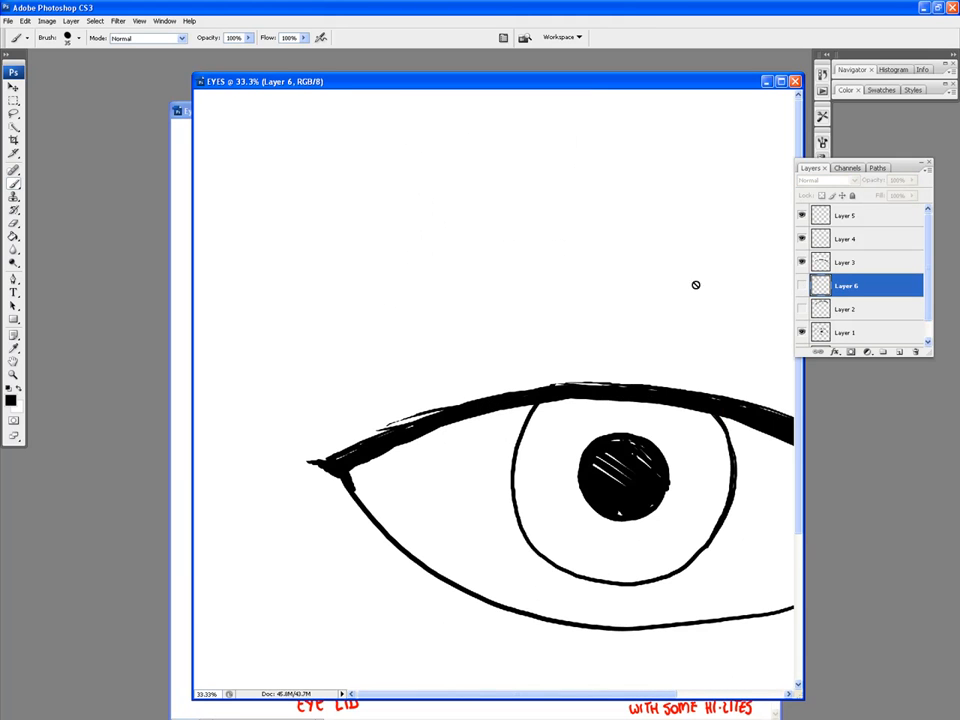
left_click(801, 285)
Step: Fill the top of the iris with a black lid shadow, and widen the pupil and fill it solid black
key("ctrl+minus")
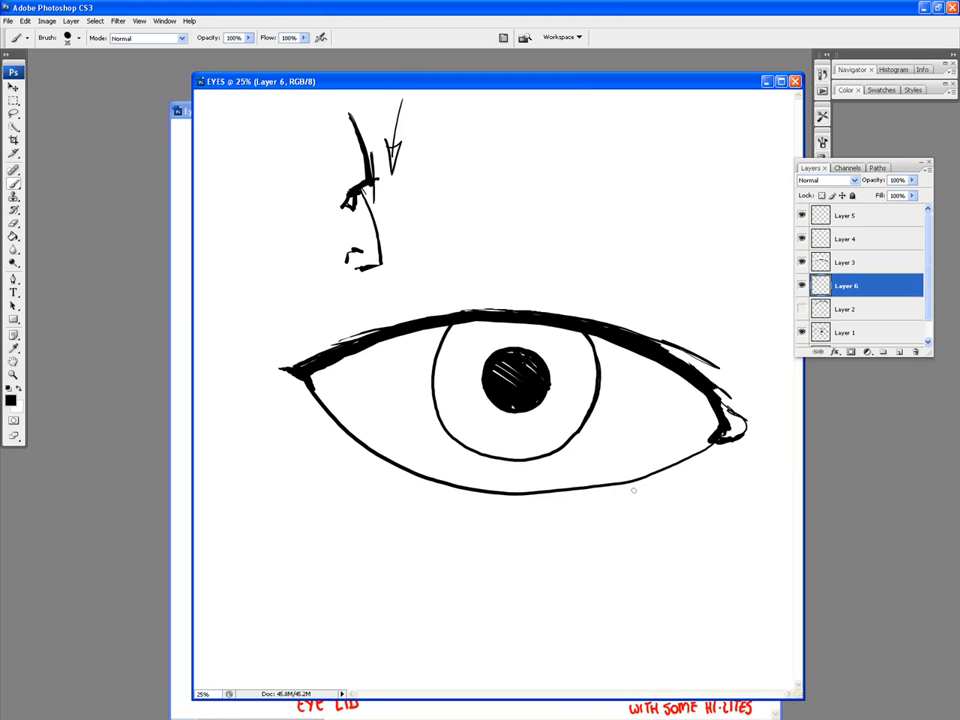
left_click_drag(487, 350, 547, 376)
mouse_move(442, 344)
left_mouse_down()
mouse_move(473, 337)
mouse_move(592, 356)
left_mouse_up()
left_click_drag(535, 325, 594, 359)
left_click_drag(462, 330, 592, 340)
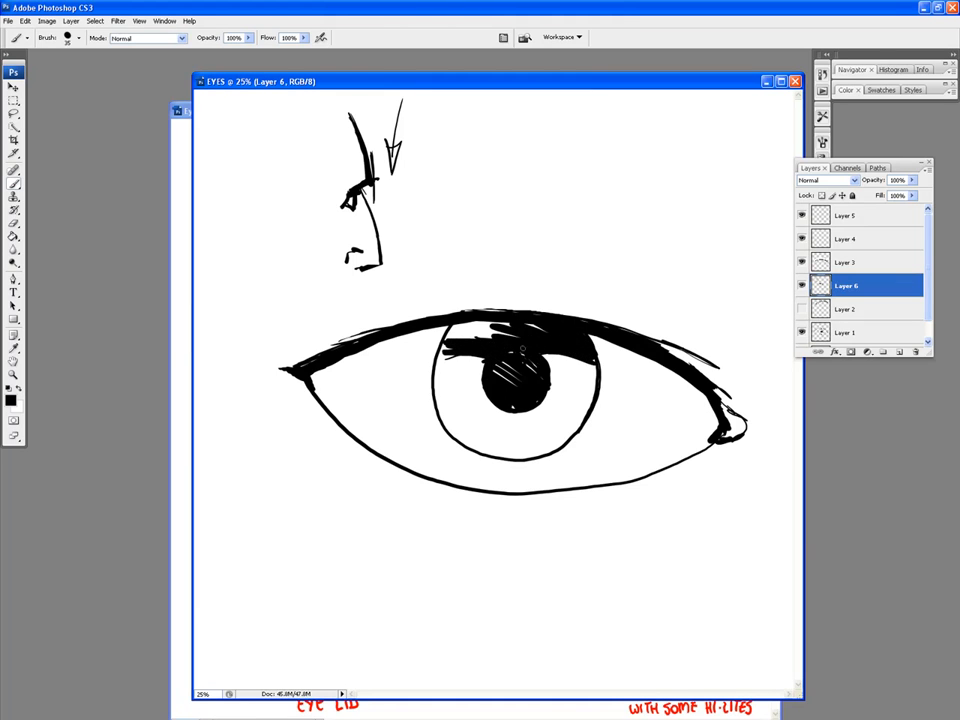
mouse_move(455, 330)
left_mouse_down()
mouse_move(522, 350)
mouse_move(446, 336)
left_mouse_up()
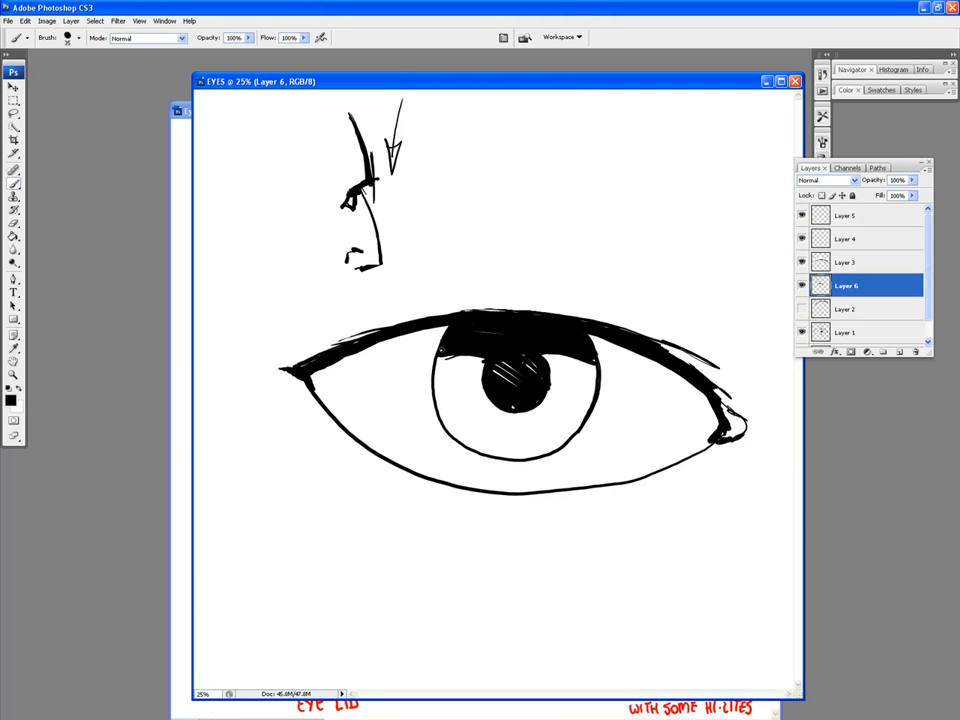
left_click_drag(490, 405, 481, 352)
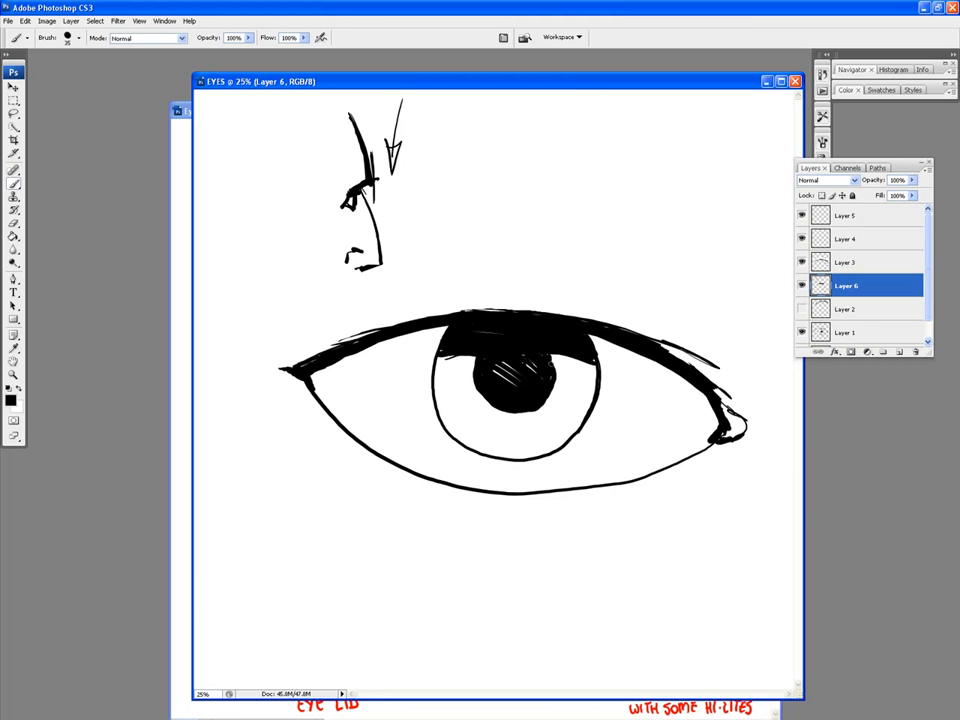
left_click_drag(493, 368, 530, 380)
Step: Paint a small white highlight at the pupil's lower left and a long white highlight across the shadow at its upper right
key("x")
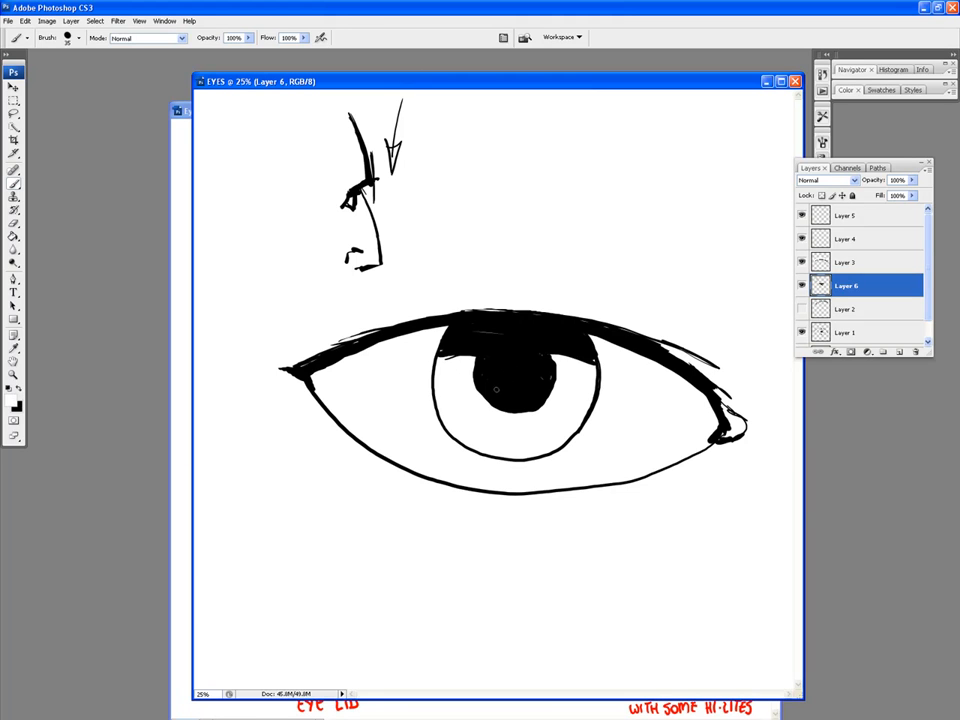
left_click_drag(485, 388, 491, 393)
left_click(19, 389)
key("x")
left_click_drag(532, 348, 574, 347)
left_click(526, 347)
Step: Hatch the right side of the iris with fine curved black lines below the lid shadow and along its outer edge
key("x")
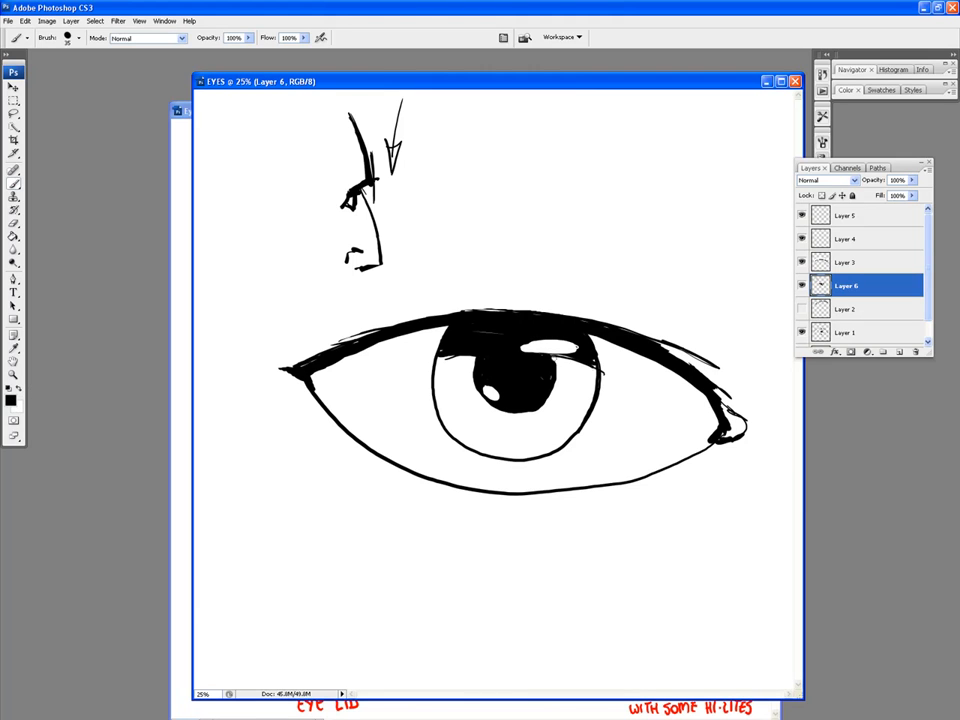
key("ctrl+plus")
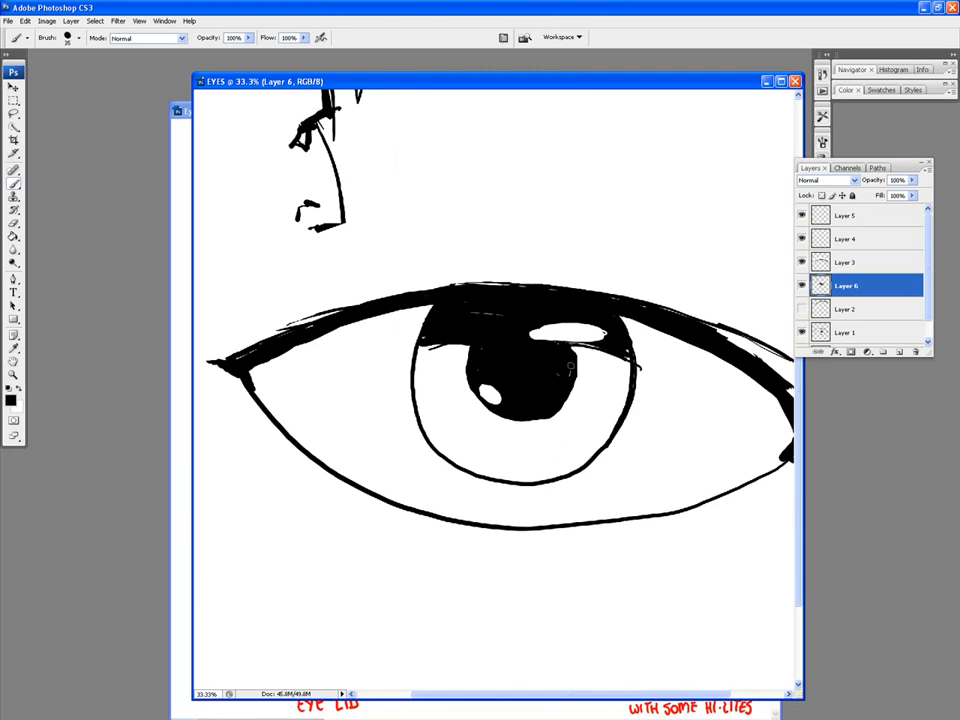
left_click_drag(471, 412, 336, 441)
key("ctrl+plus")
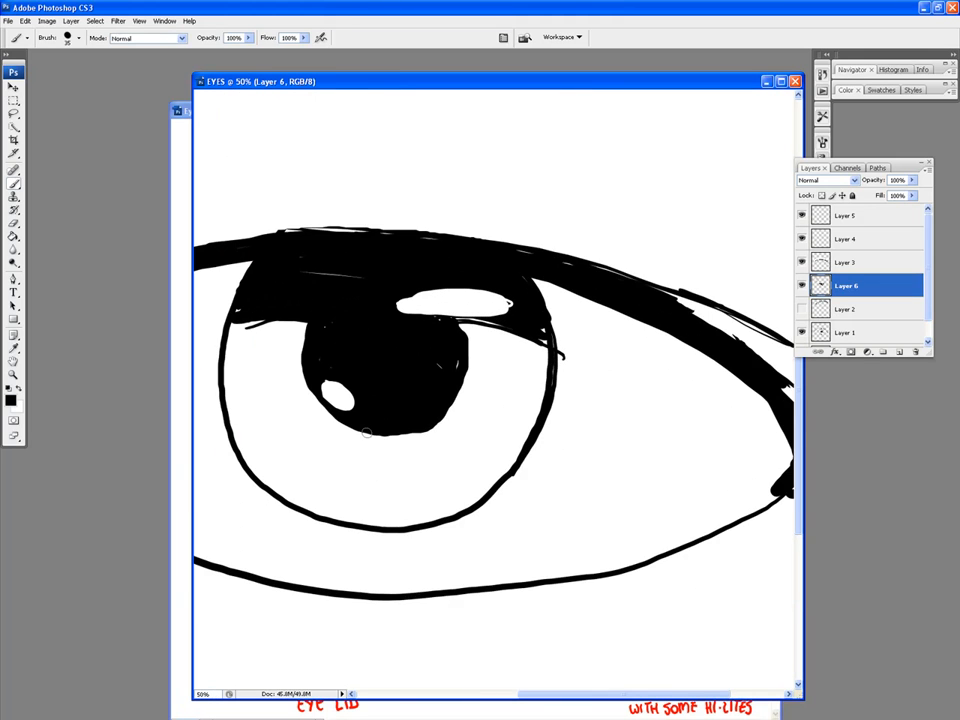
left_click_drag(488, 512, 586, 512)
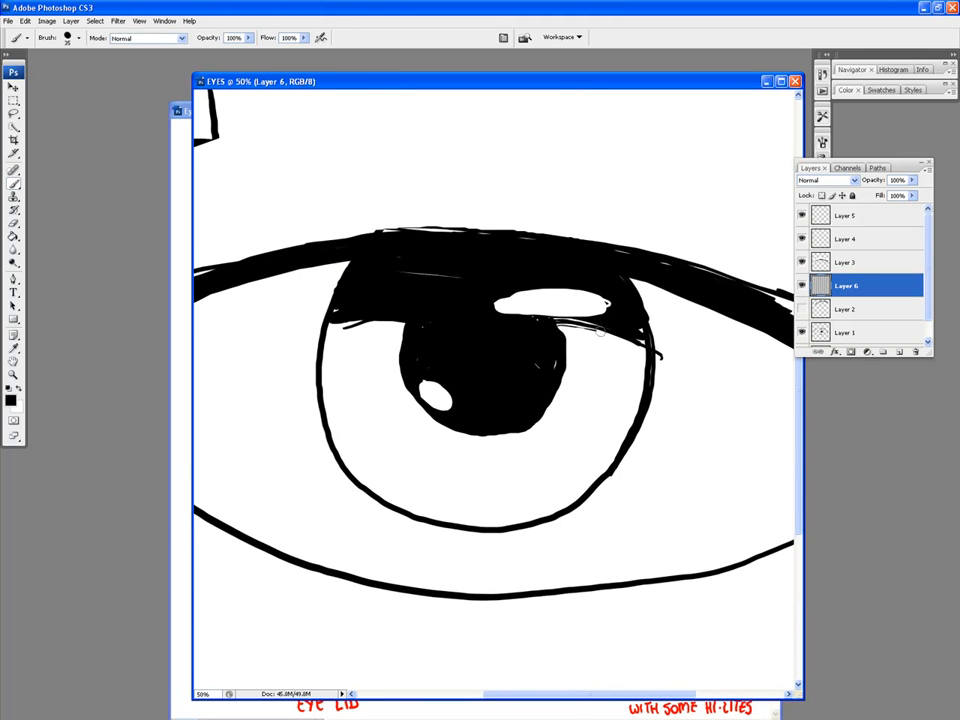
mouse_move(553, 325)
left_mouse_down()
mouse_move(604, 337)
mouse_move(565, 334)
mouse_move(615, 344)
mouse_move(571, 334)
mouse_move(636, 362)
left_mouse_up()
left_click_drag(568, 344, 632, 368)
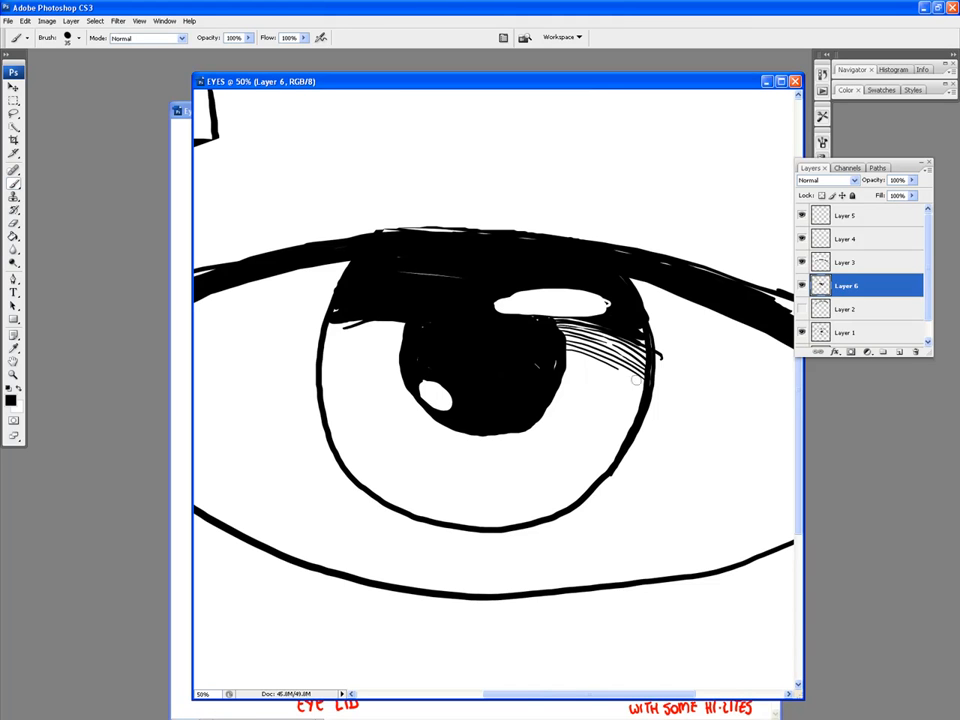
mouse_move(564, 364)
left_mouse_down()
mouse_move(630, 372)
mouse_move(574, 386)
mouse_move(630, 382)
mouse_move(640, 398)
left_mouse_up()
left_click_drag(608, 400, 638, 414)
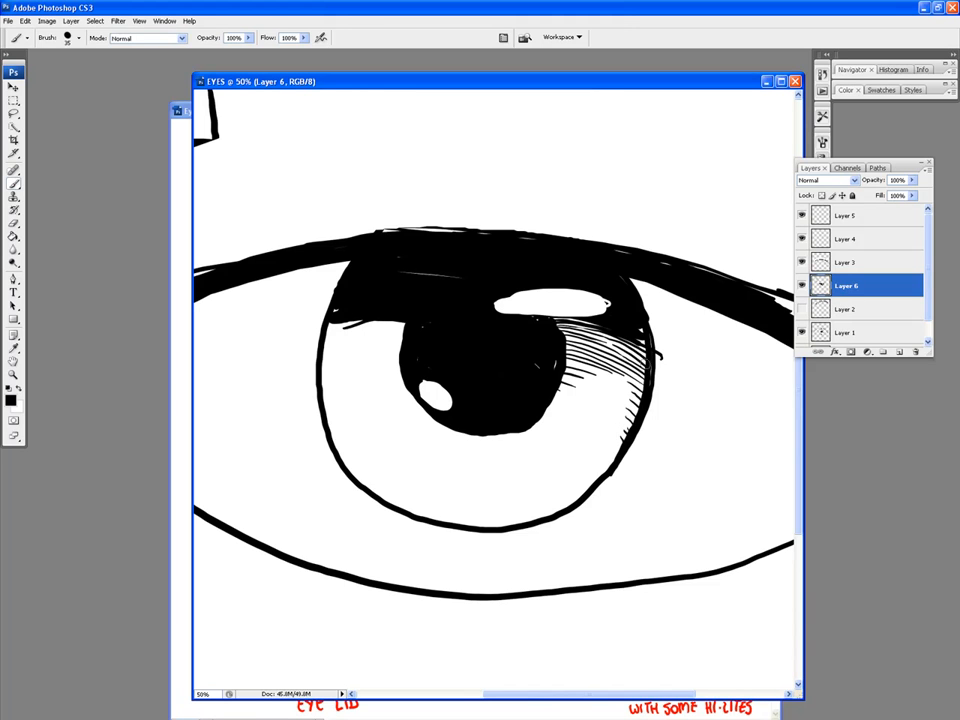
Step: Hatch the left side of the iris to match, add small dark dots among the hatching, and thicken the iris's lower outline
mouse_move(330, 320)
left_mouse_down()
mouse_move(423, 327)
mouse_move(319, 333)
mouse_move(402, 350)
left_mouse_up()
mouse_move(324, 355)
left_mouse_down()
mouse_move(392, 359)
mouse_move(337, 374)
mouse_move(375, 379)
mouse_move(332, 373)
mouse_move(328, 410)
left_mouse_up()
left_click_drag(400, 384, 373, 392)
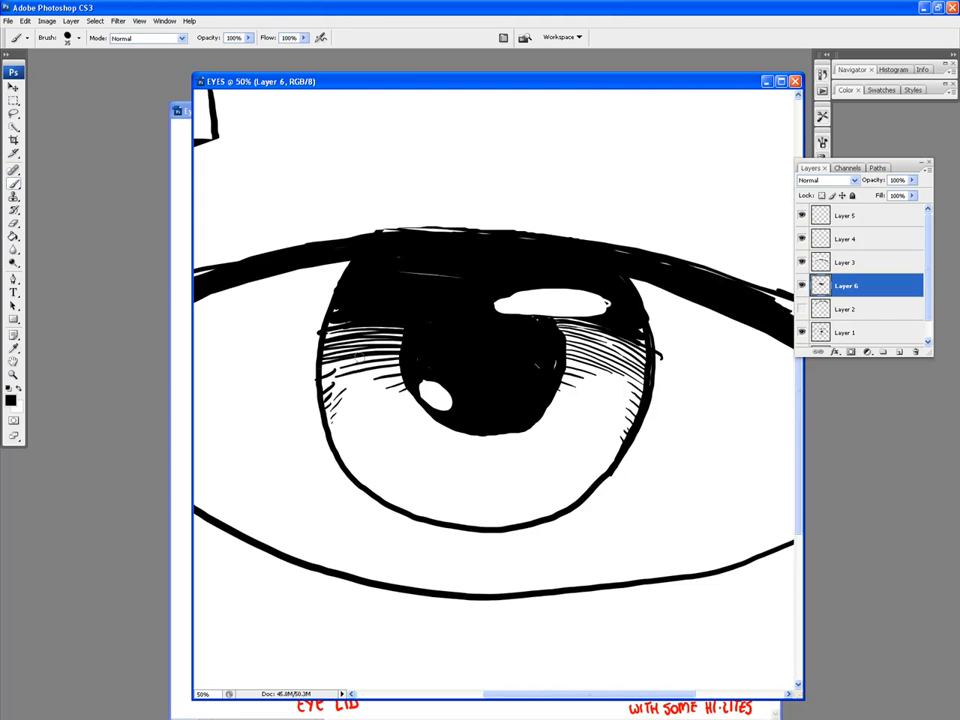
left_click_drag(573, 369, 574, 377)
left_click_drag(636, 364, 634, 372)
mouse_move(333, 434)
left_mouse_down()
mouse_move(362, 467)
mouse_move(361, 479)
mouse_move(420, 513)
mouse_move(390, 501)
mouse_move(445, 517)
mouse_move(414, 515)
mouse_move(506, 528)
left_mouse_up()
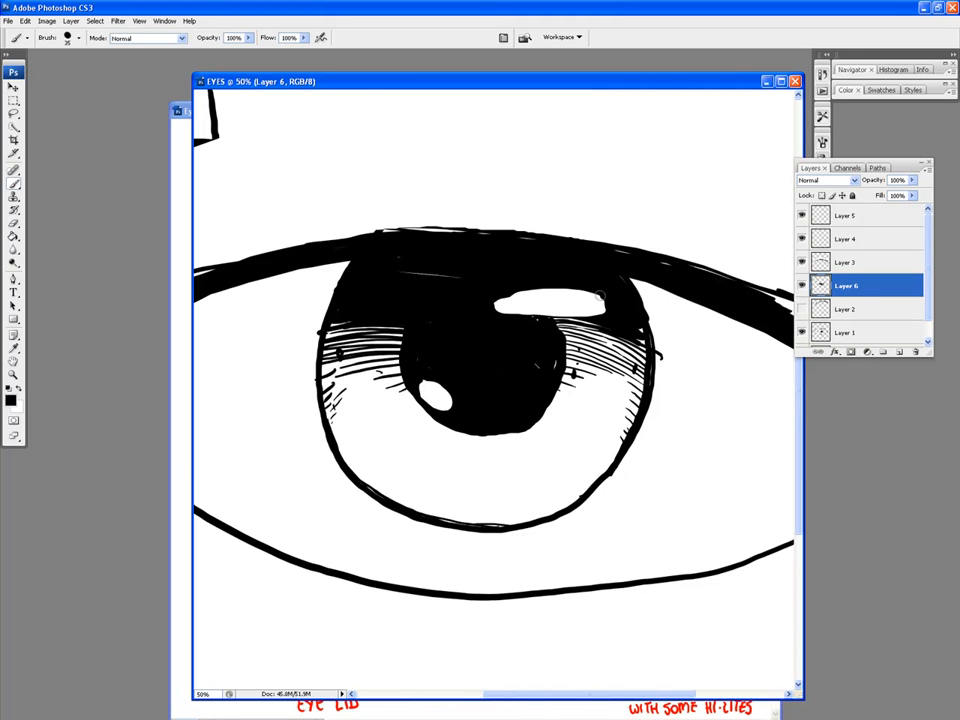
Step: Draw a flatter lower lid line touching the bottom of the iris and paint out the old lower lid curve in white
key("ctrl+minus")
key("ctrl+minus")
key("ctrl+minus")
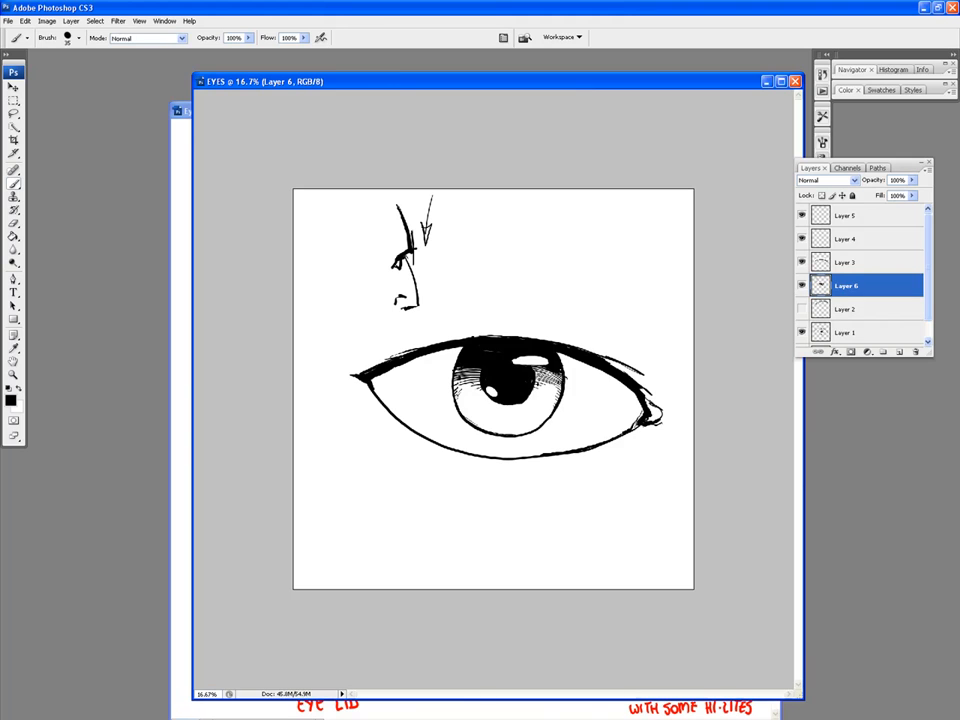
left_click_drag(512, 441, 642, 421)
mouse_move(512, 437)
left_mouse_down()
mouse_move(385, 409)
mouse_move(540, 437)
mouse_move(662, 417)
left_mouse_up()
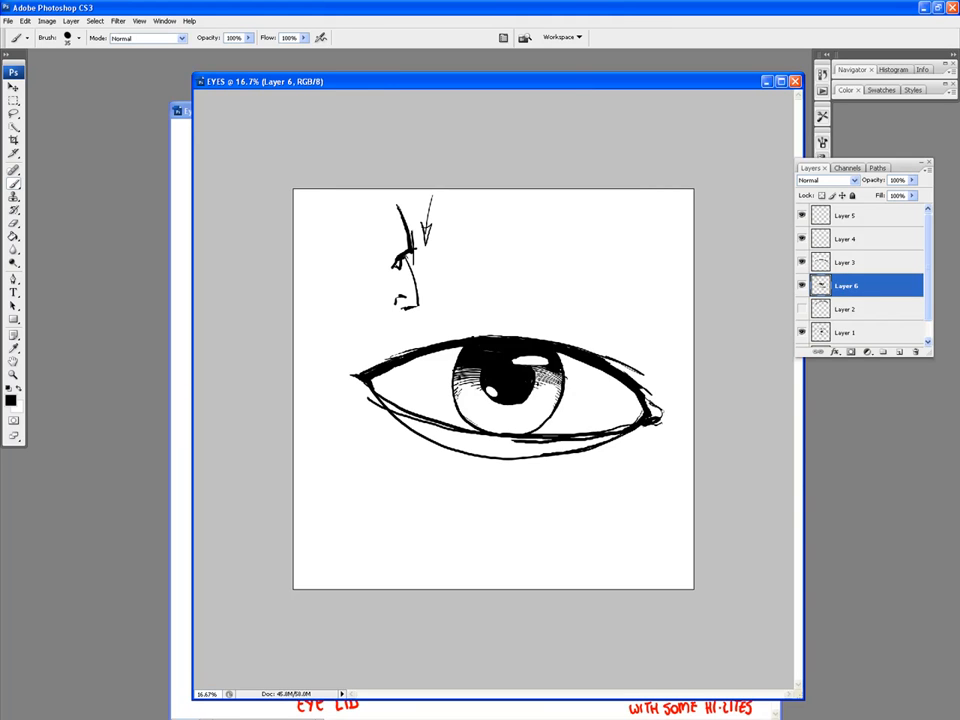
left_click(17, 389)
mouse_move(380, 405)
left_mouse_down()
mouse_move(468, 450)
mouse_move(500, 455)
mouse_move(545, 456)
mouse_move(615, 437)
mouse_move(540, 455)
mouse_move(569, 452)
left_mouse_up()
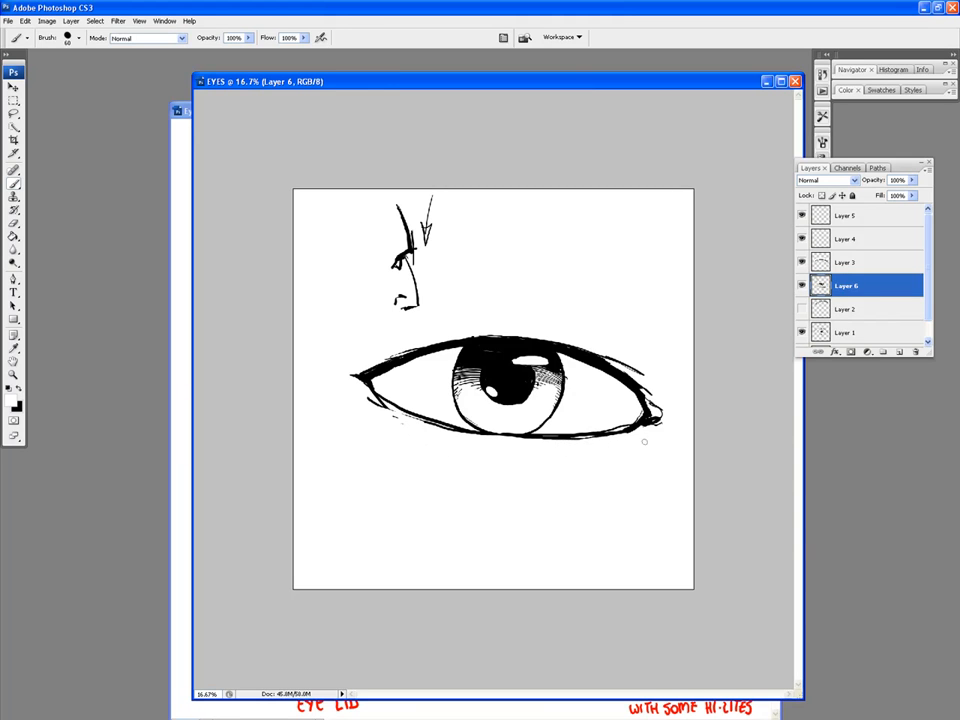
Step: Extend the upper lid line in black near the inner corner and add a short, thick, hatched stroke beside that corner
key("x")
left_click_drag(653, 384, 642, 375)
left_click_drag(666, 394, 686, 421)
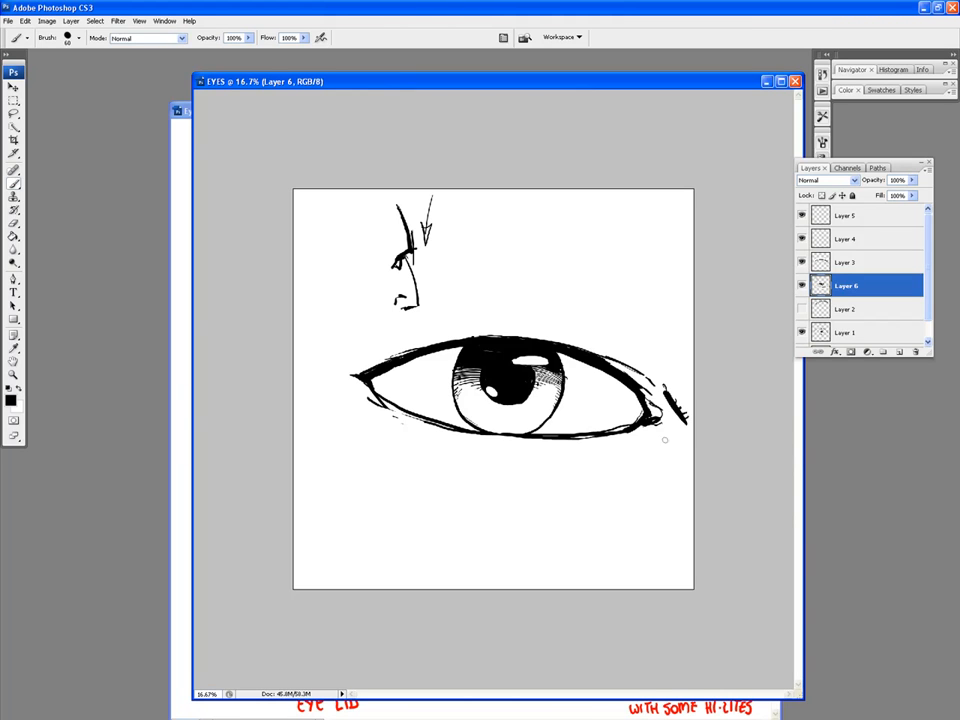
Step: Draw a curved crease below the inner corner of the eye and short wrinkle lines beyond the outer corner
left_click_drag(662, 428, 562, 487)
mouse_move(633, 447)
left_mouse_down()
mouse_move(594, 483)
mouse_move(563, 485)
left_mouse_up()
left_click_drag(642, 425, 601, 442)
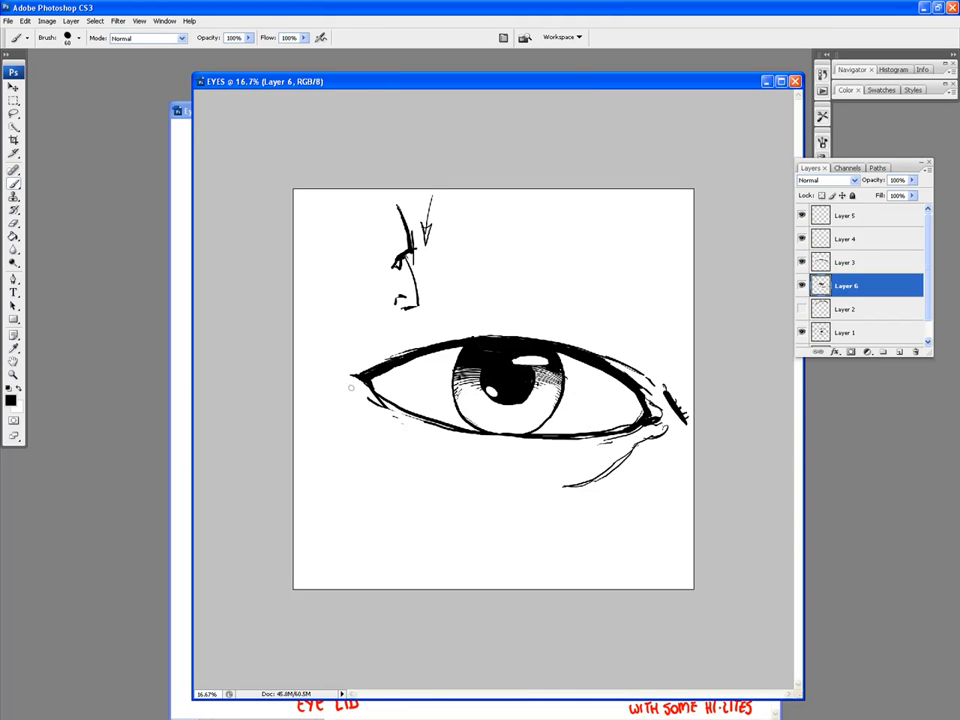
mouse_move(352, 381)
left_mouse_down()
mouse_move(312, 378)
mouse_move(310, 389)
mouse_move(326, 380)
left_mouse_up()
Step: Draw the upper eyelid crease above the lash line on Layer 4 and clean up the outer corner in white
left_click(801, 264)
left_click(801, 264)
left_click(866, 240)
left_click_drag(600, 356, 569, 333)
mouse_move(625, 346)
left_mouse_down()
mouse_move(480, 326)
mouse_move(507, 326)
mouse_move(462, 328)
mouse_move(400, 356)
left_mouse_up()
left_click_drag(447, 334, 388, 364)
left_click_drag(598, 338, 640, 352)
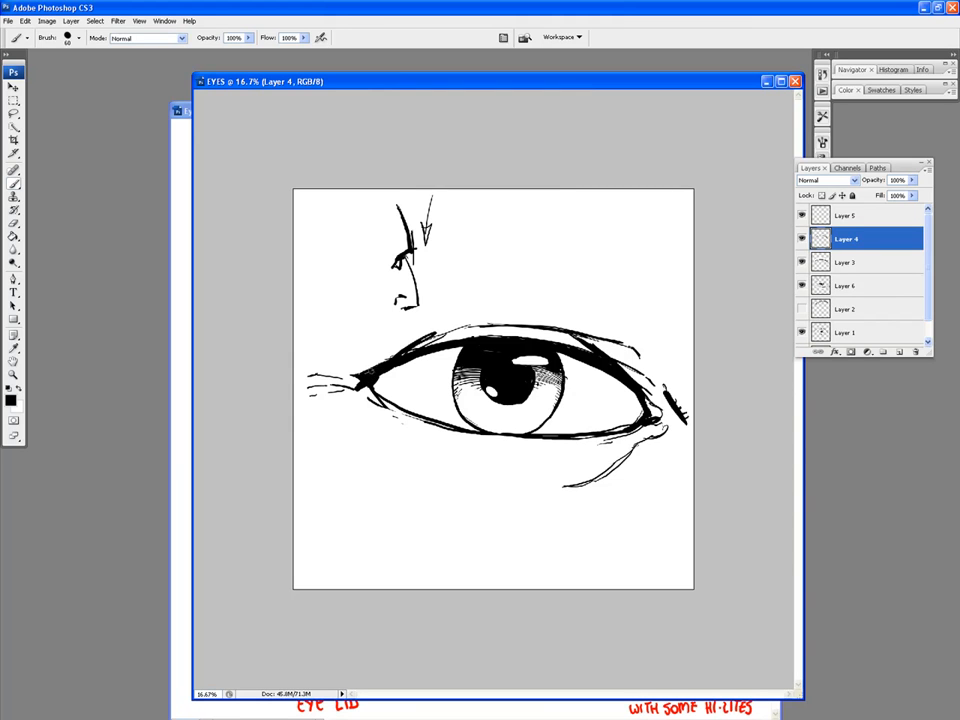
key("x")
left_click(22, 387)
Step: On Layer 6, sketch a small flat-topped eye outline above the large eye and add the two curved sides of its iris
left_click(872, 287)
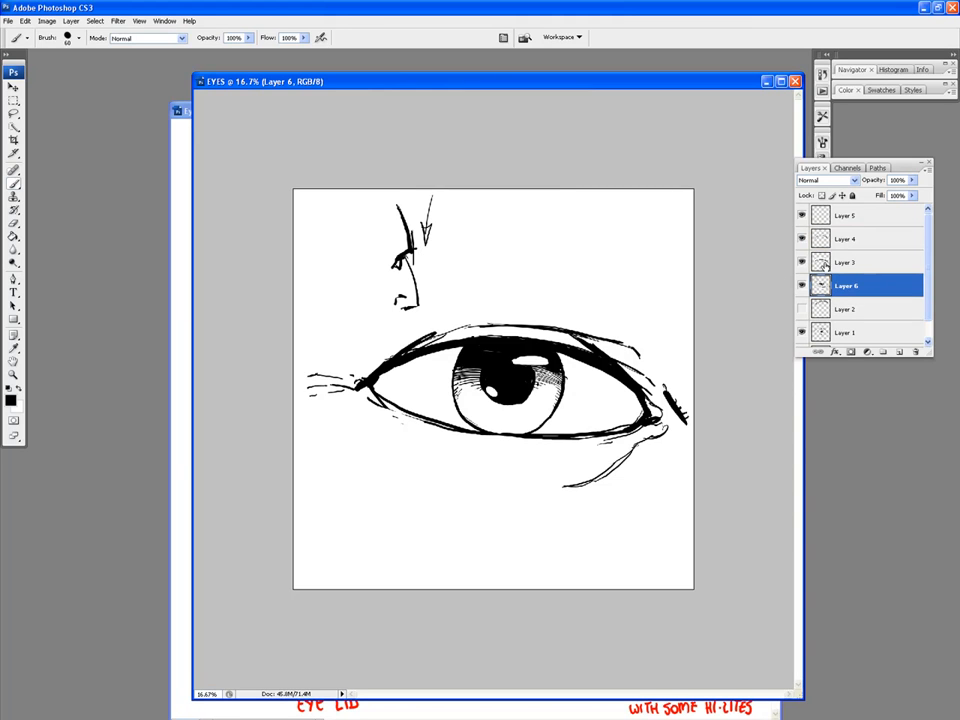
left_click_drag(566, 260, 492, 256)
left_click_drag(545, 238, 507, 243)
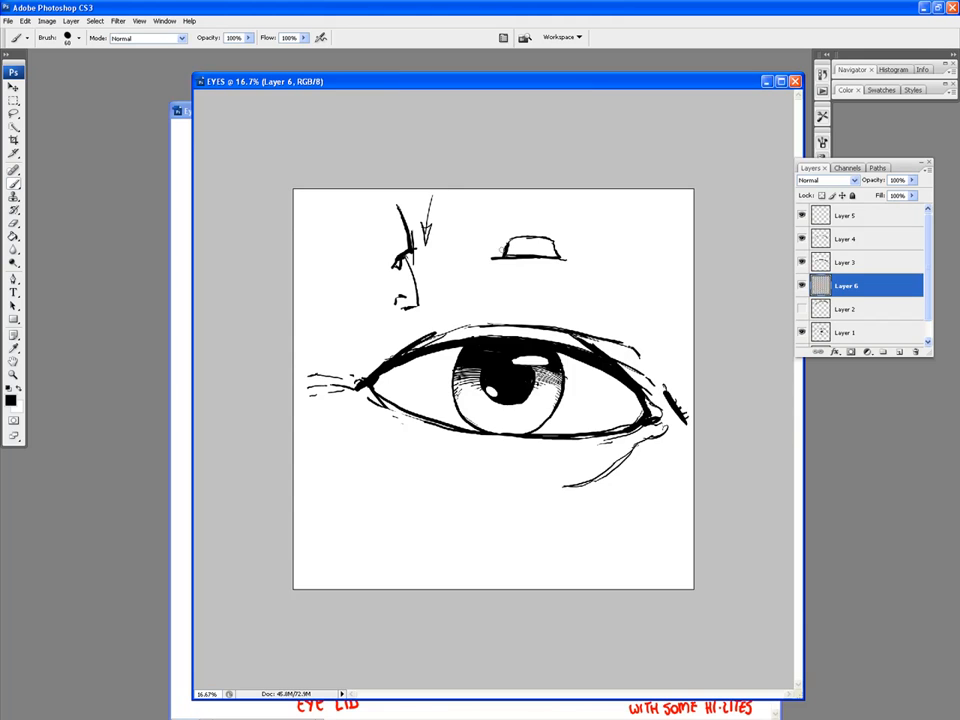
key("ctrl+plus")
key("ctrl+plus")
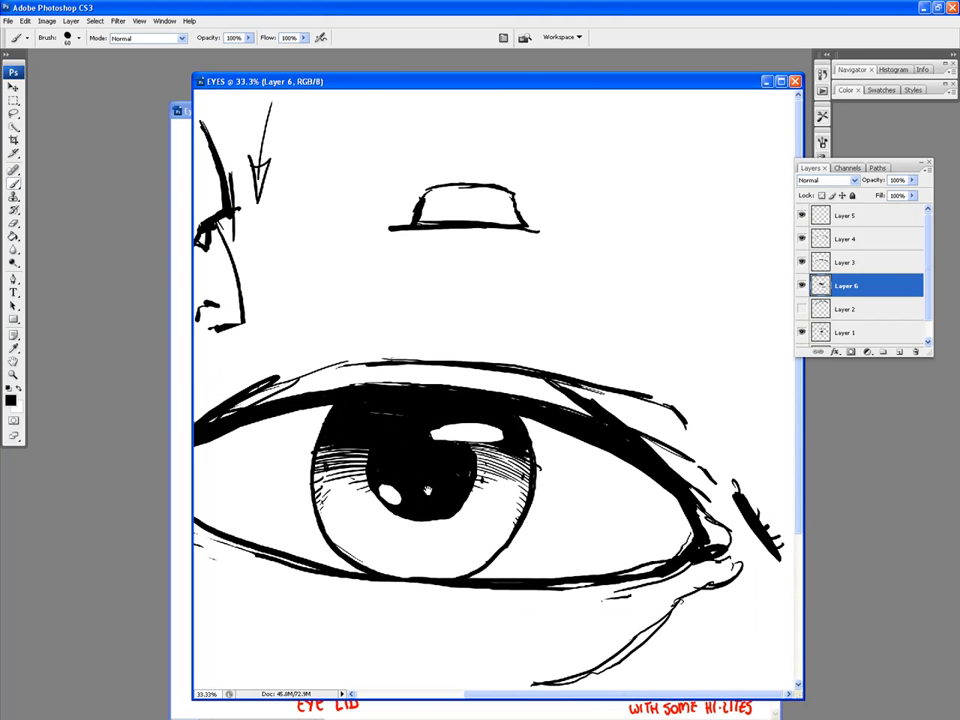
left_click_drag(489, 186, 490, 227)
left_click_drag(444, 186, 442, 227)
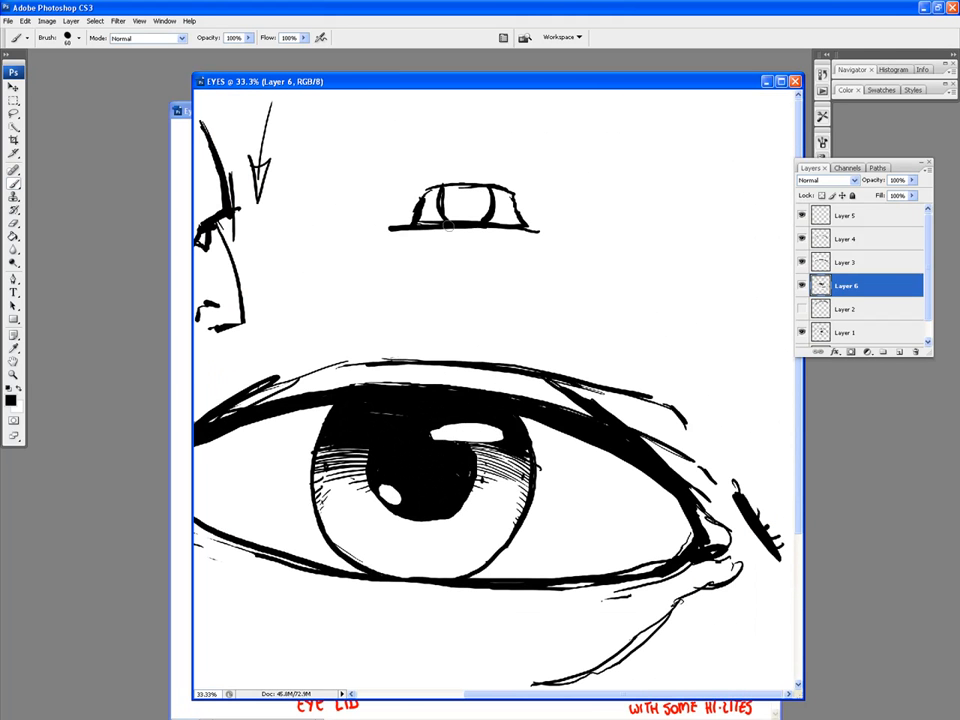
Step: Sketch a small rounded eye with iris and pupil beside the flat-topped one, and finish the first sketch's pupil and corners
mouse_move(573, 210)
left_mouse_down()
mouse_move(664, 200)
mouse_move(686, 219)
mouse_move(577, 212)
left_mouse_up()
mouse_move(630, 195)
left_mouse_down()
mouse_move(648, 228)
mouse_move(627, 208)
mouse_move(633, 215)
left_mouse_up()
mouse_move(461, 199)
left_mouse_down()
mouse_move(530, 214)
mouse_move(420, 196)
mouse_move(413, 222)
left_mouse_up()
left_click_drag(510, 198, 522, 226)
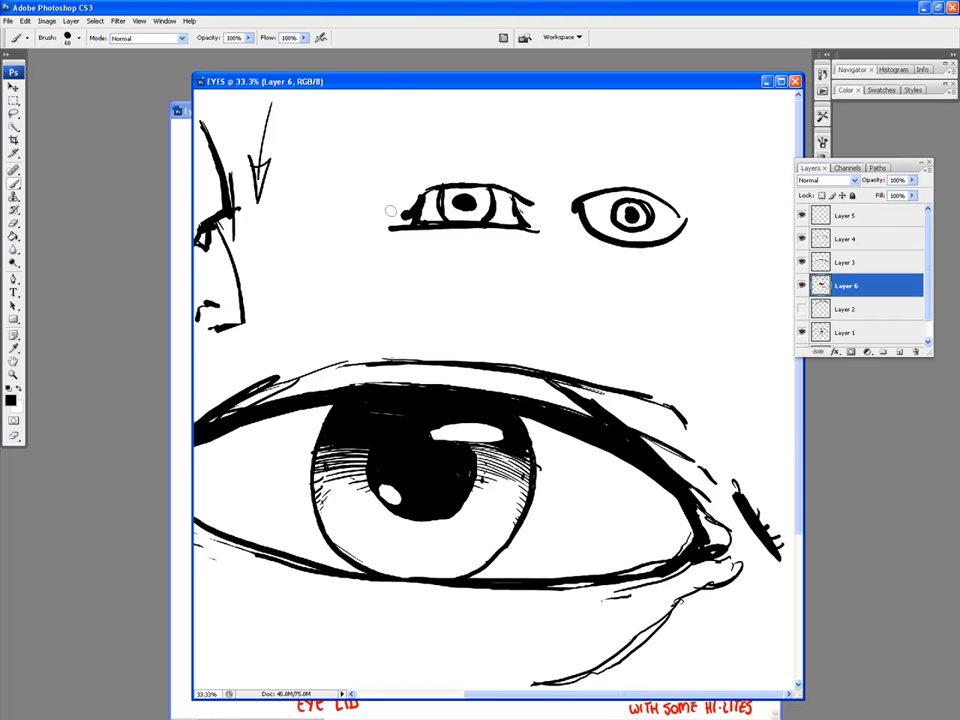
Step: Add a short thick shadow stroke below the large eye's outer corner and a broken vertical nose line below its inner corner
key("ctrl+minus")
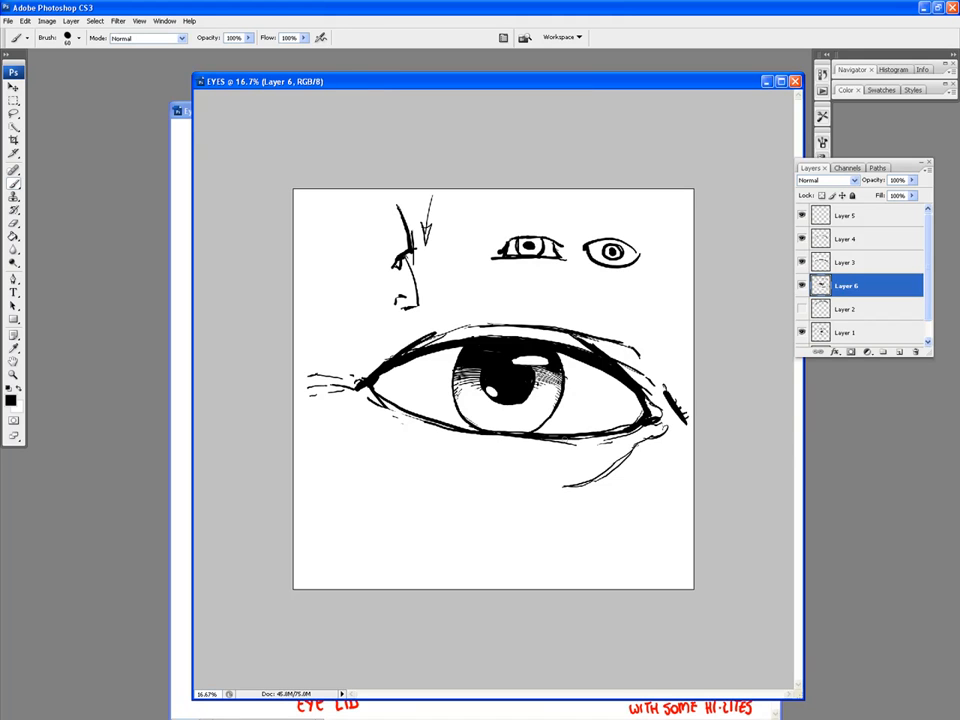
left_click_drag(352, 416, 368, 426)
mouse_move(642, 446)
left_mouse_down()
mouse_move(606, 479)
mouse_move(660, 521)
mouse_move(657, 575)
left_mouse_up()
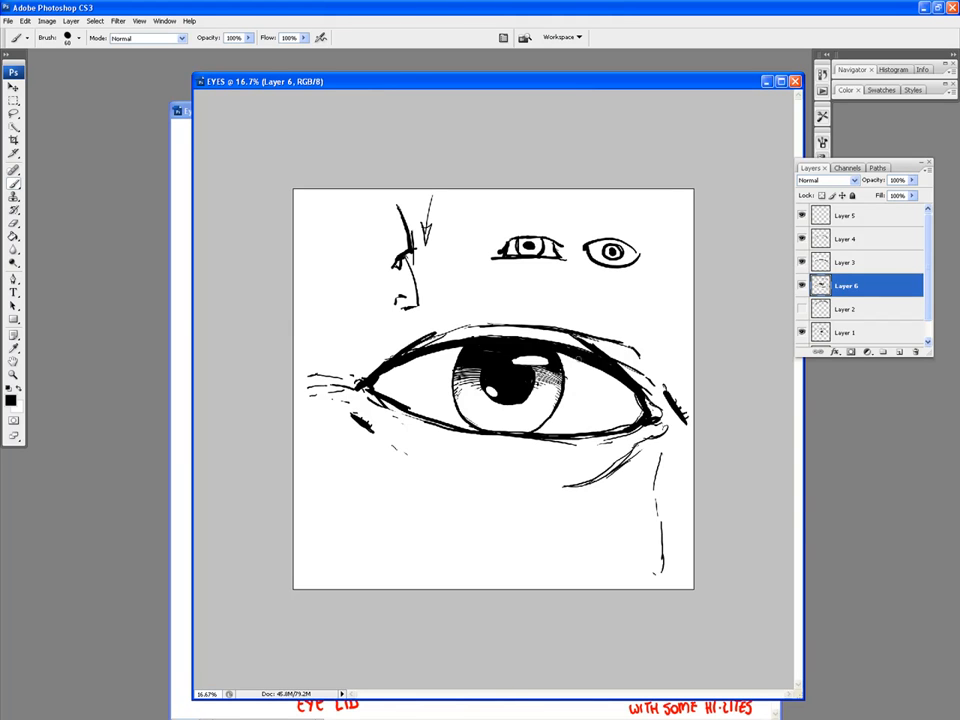
key("ctrl+minus")
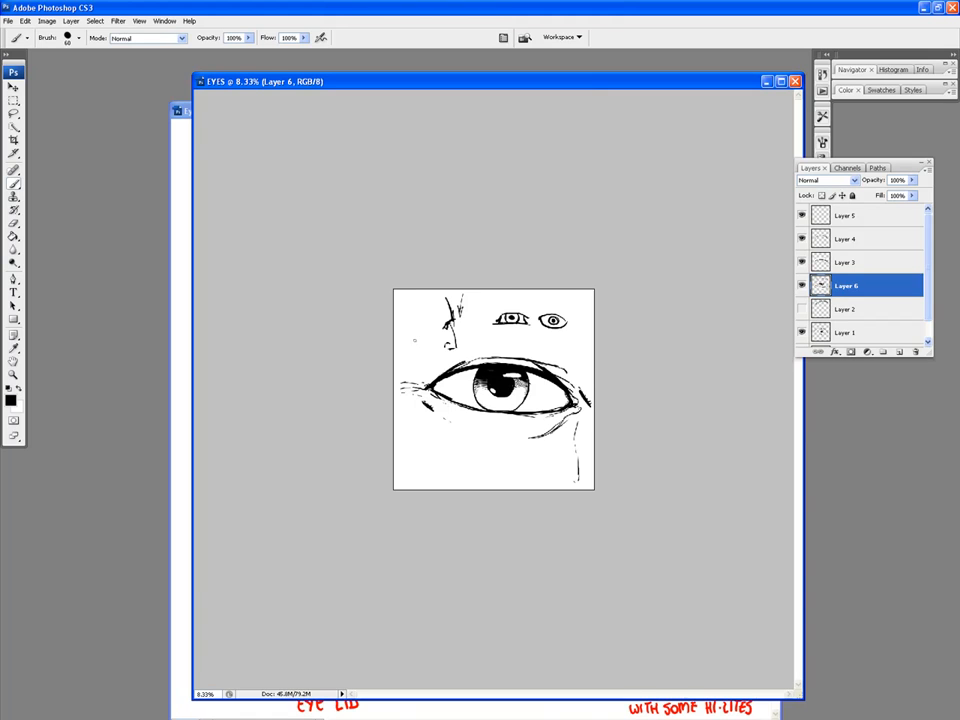
key("ctrl+plus")
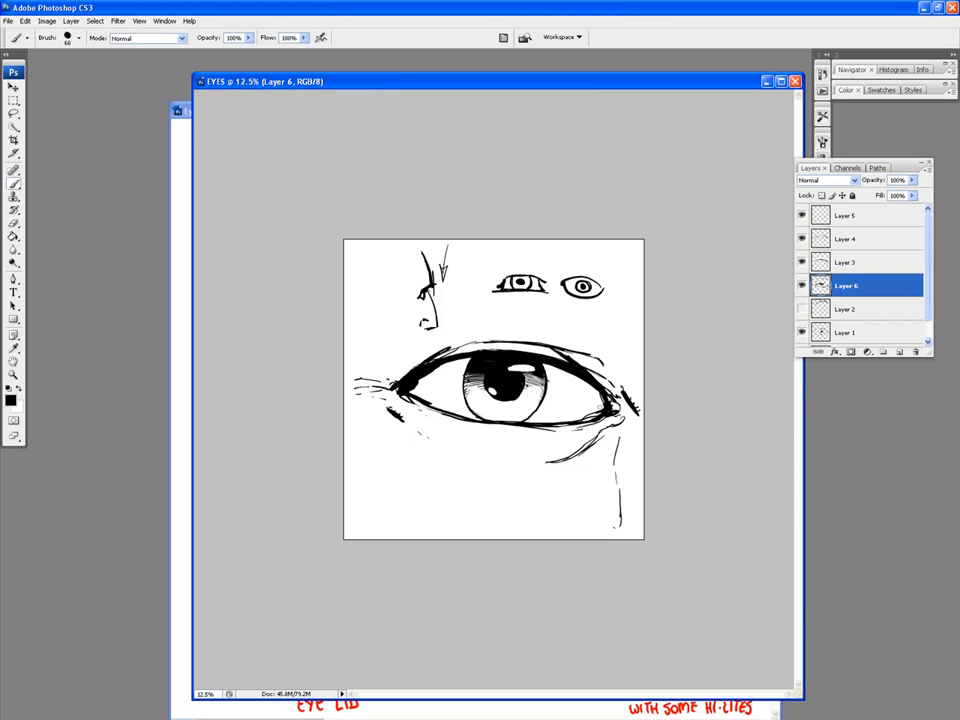
Step: Merge Layer 4 down into Layer 3, and hide Layer 3 and Layer 6
left_click(846, 240)
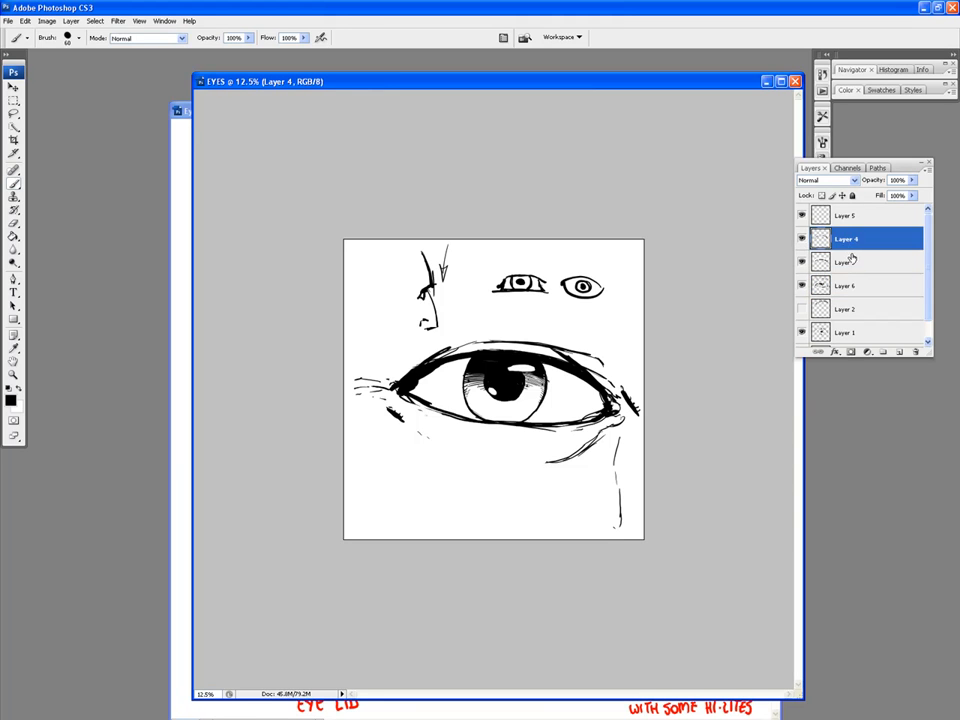
key("ctrl+e")
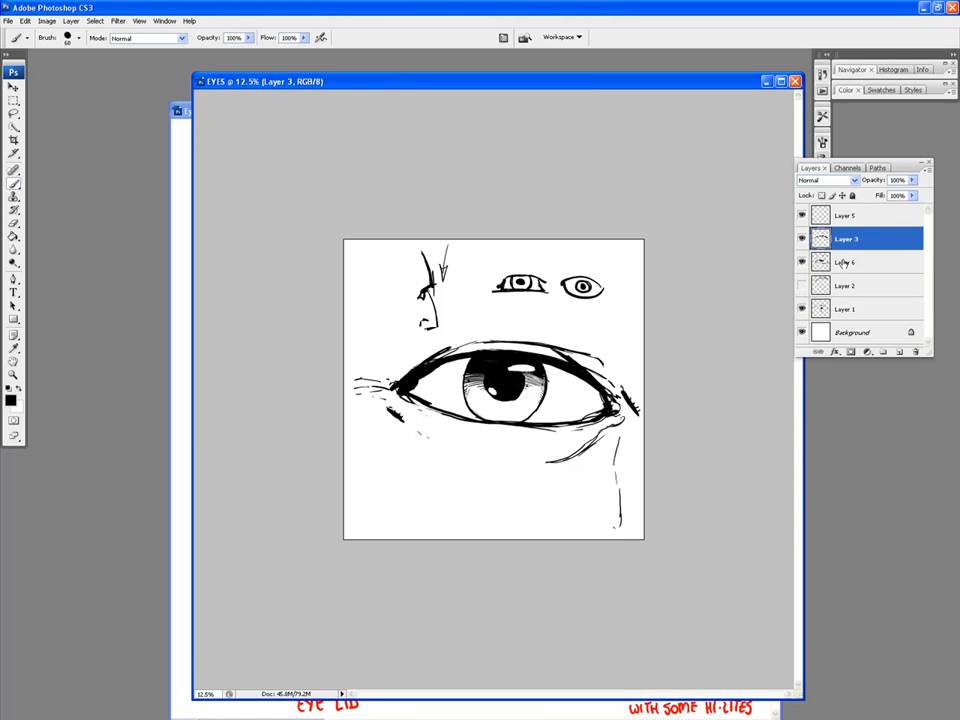
left_click(801, 239)
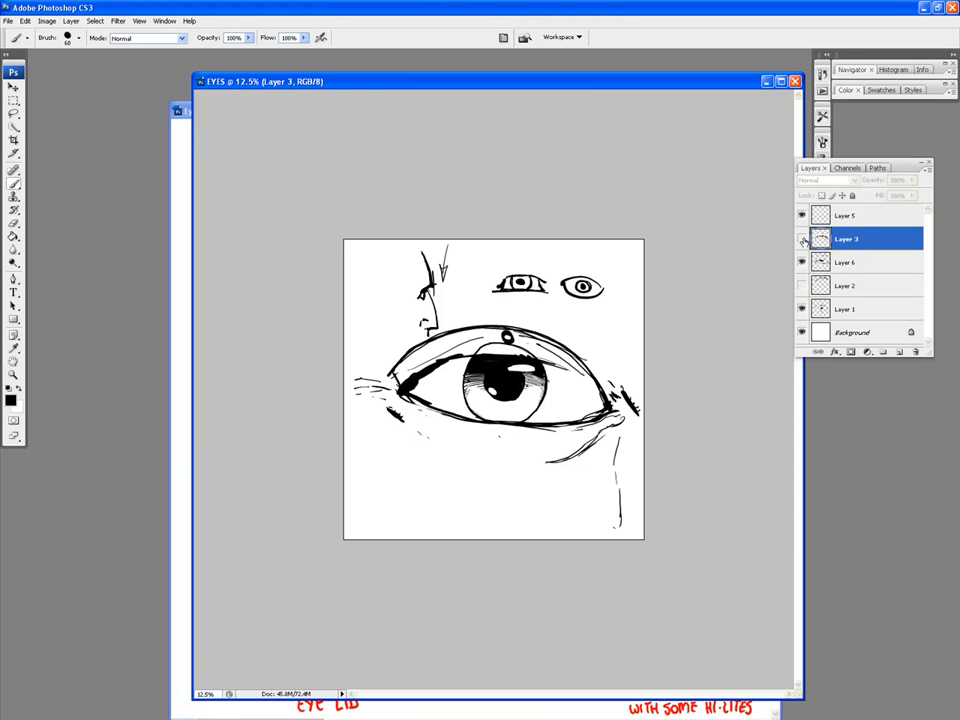
left_click(801, 262)
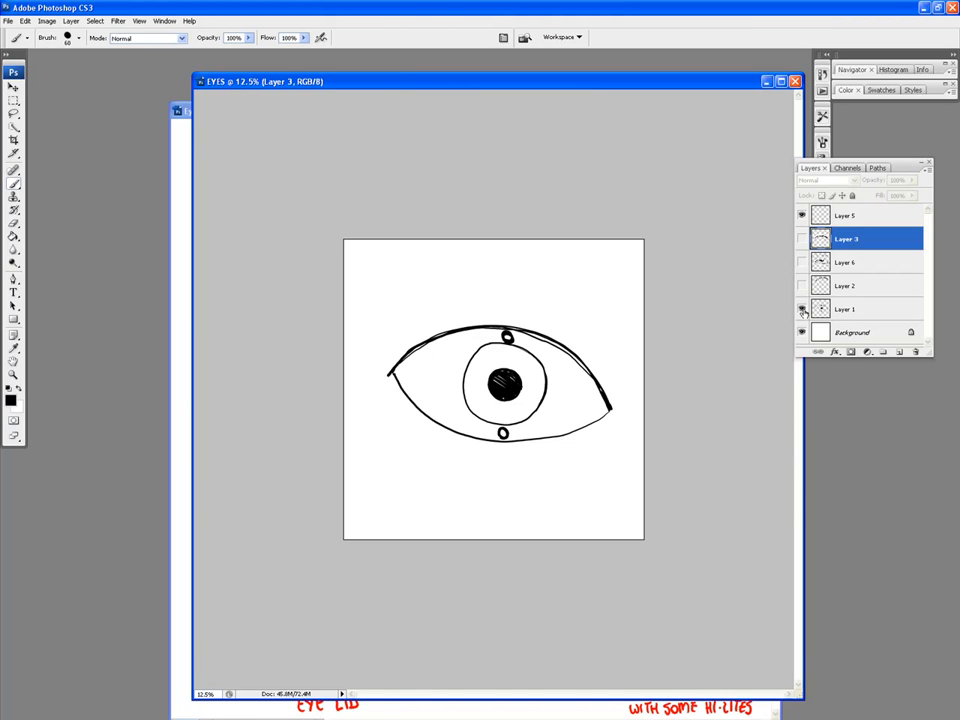
Step: Paint out the small circles above and below the iris on Layer 1 in white
key("x")
key("x")
key("x")
key("x")
key("x")
left_click(494, 428)
left_click(481, 276)
left_click(840, 309)
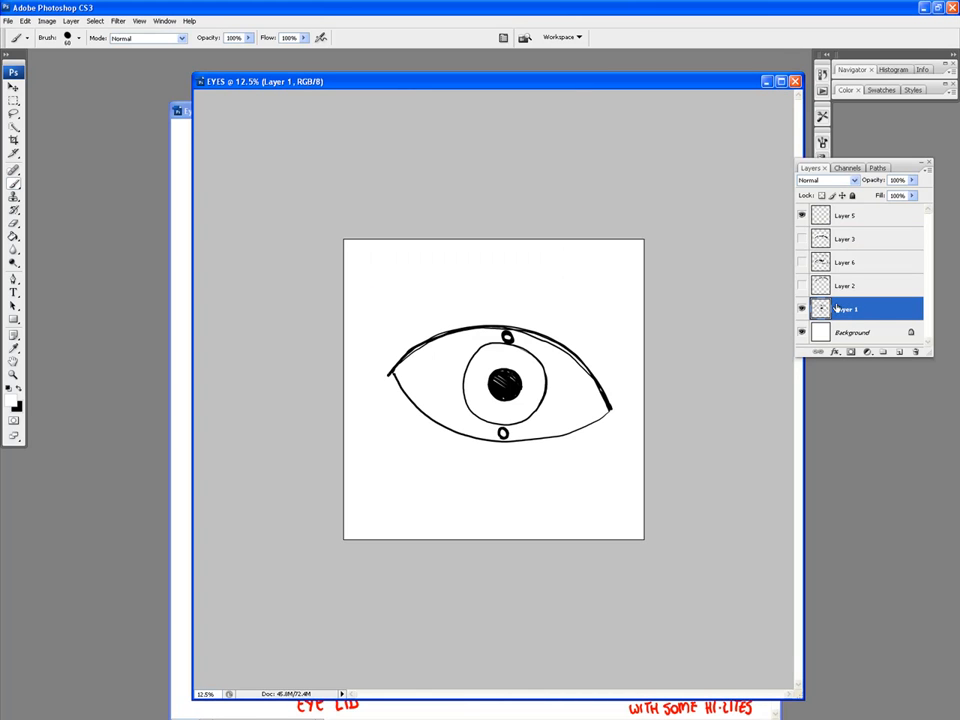
left_click(507, 337)
Step: Look at the Eye lesson.jpg reference, return to the EYES drawing, and toggle Layer 2's visibility on and off
left_click(181, 210)
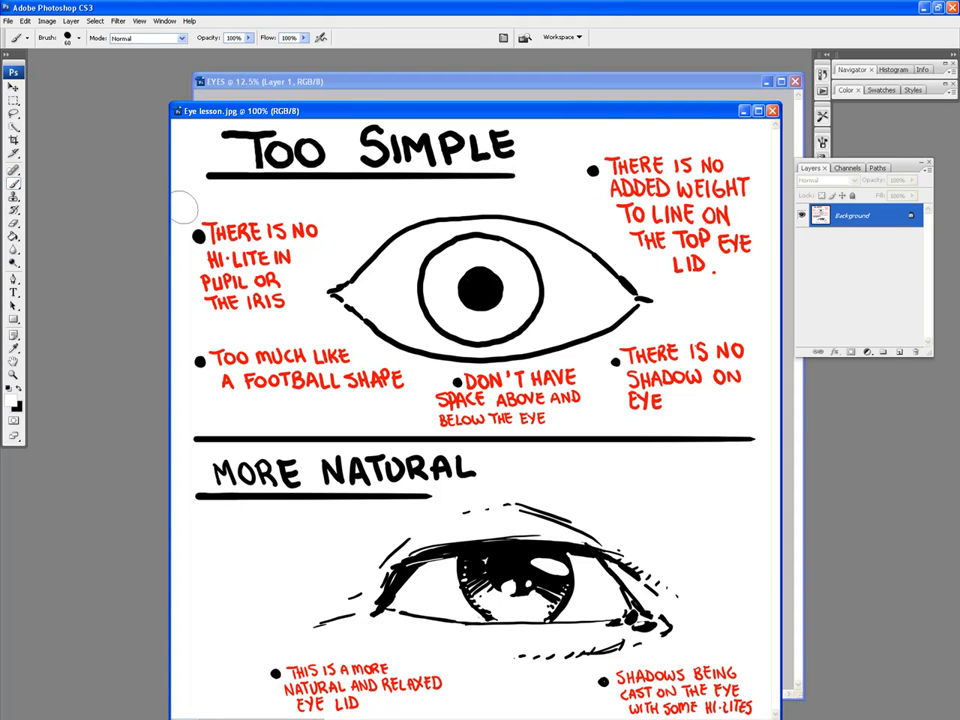
left_click(300, 81)
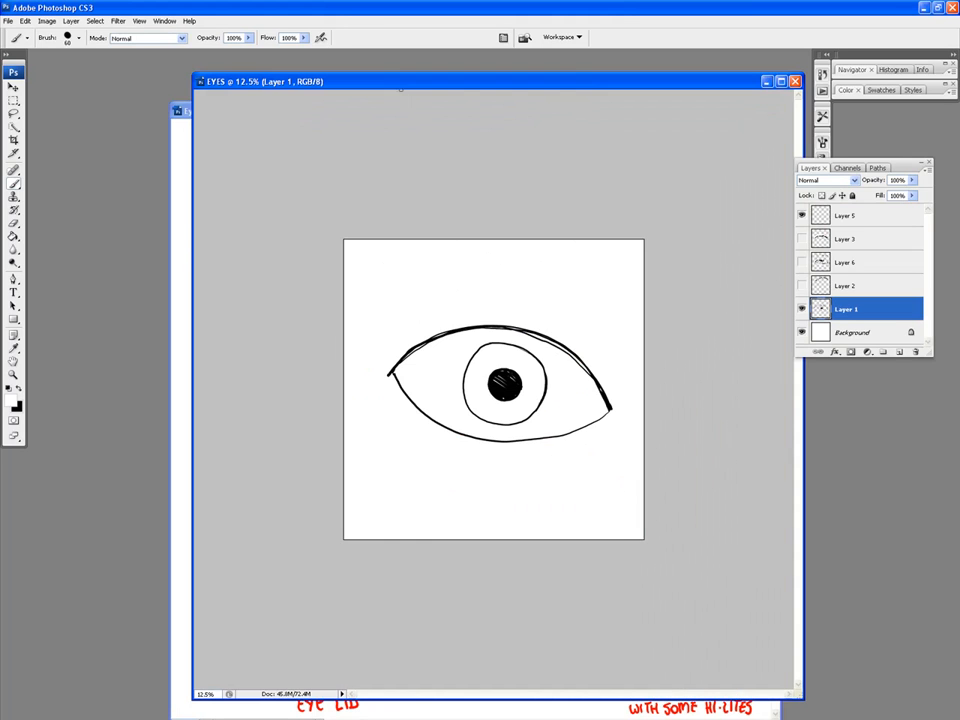
left_click(801, 287)
left_click(801, 287)
Step: Show Layer 6 and Layer 3 again and merge Layer 3 down into Layer 6
left_click(801, 262)
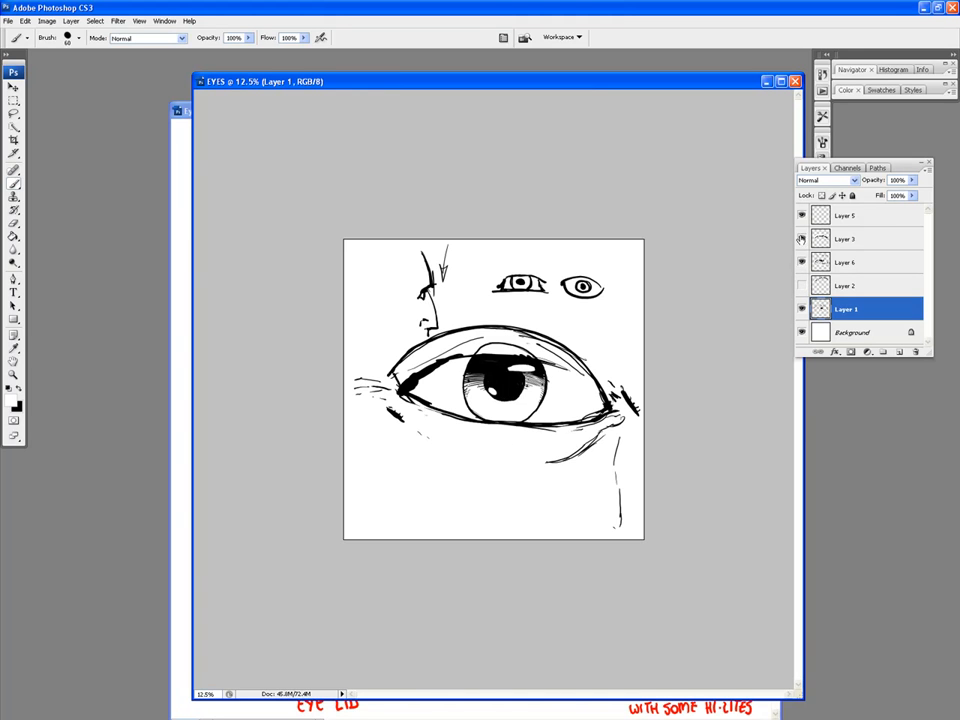
left_click(801, 239)
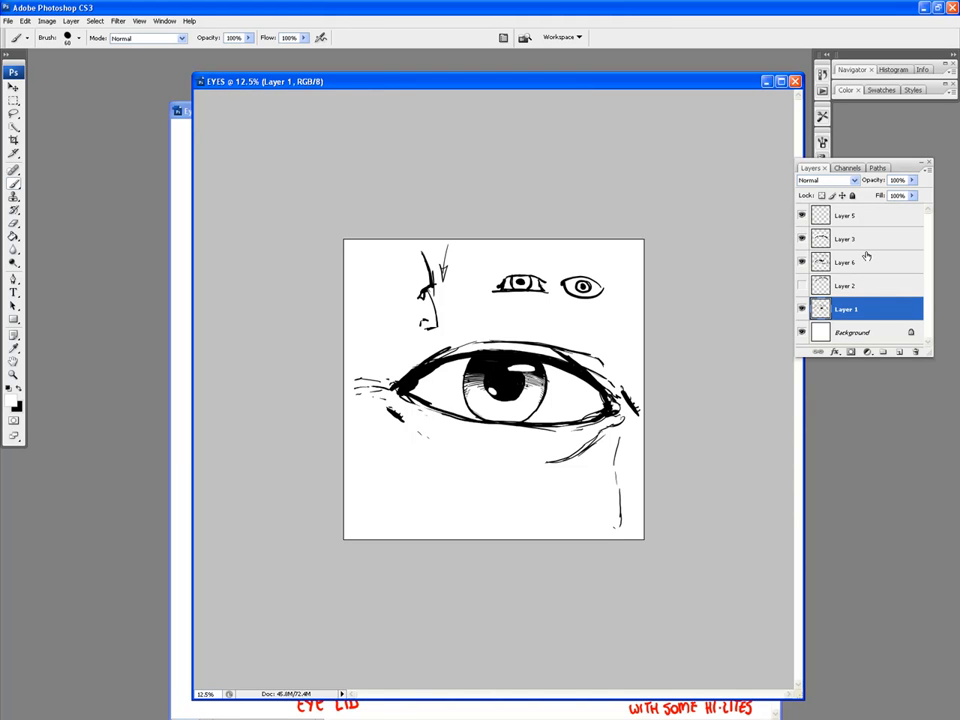
left_click(848, 242)
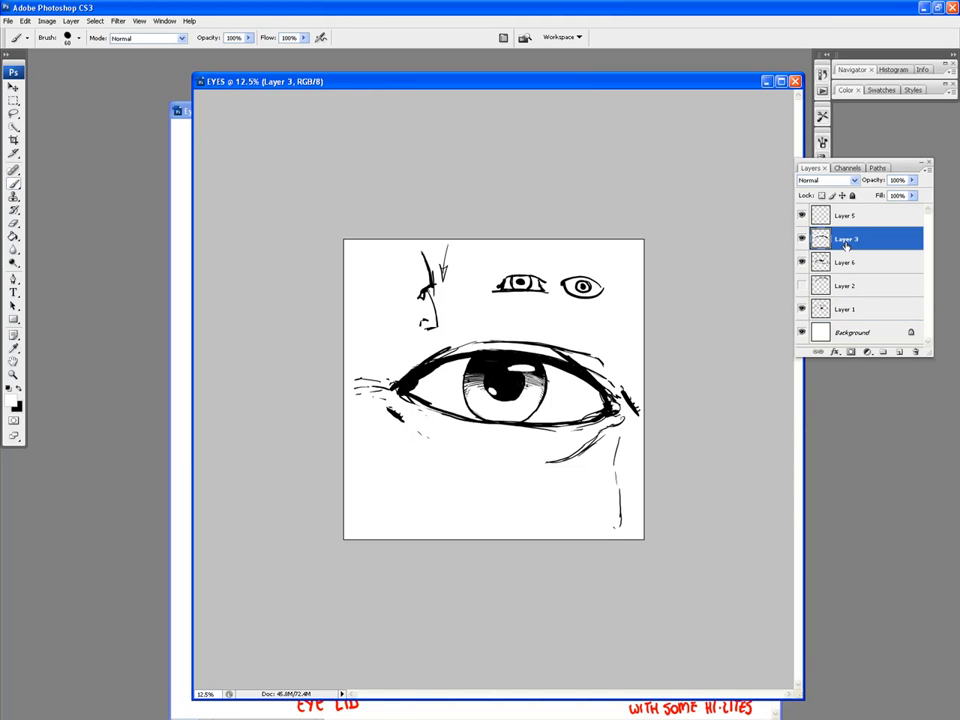
key("Delete")
Step: Toggle Layer 6's visibility repeatedly to compare the detailed eye with the simple eye on Layer 1
left_click(802, 240)
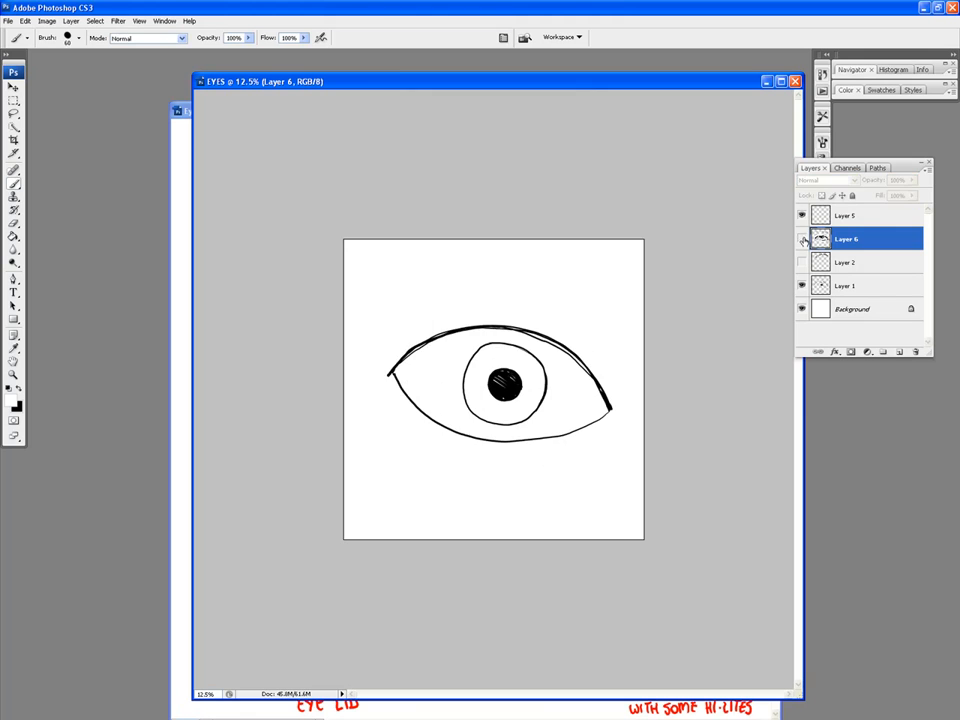
left_click(802, 240)
left_click(802, 240)
left_click(803, 242)
left_click(803, 242)
left_click(803, 242)
left_click(802, 241)
left_click(802, 241)
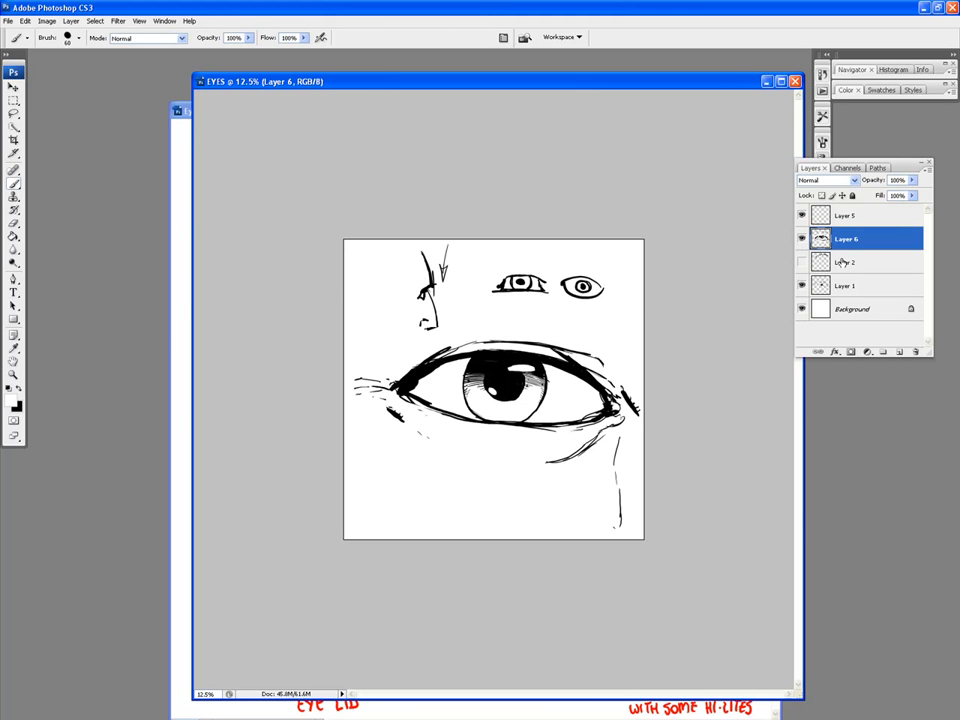
Step: Look at the Eye lesson.jpg reference again, return to the EYES drawing, and toggle Layer 6's visibility to compare the two eyes
left_click(182, 297)
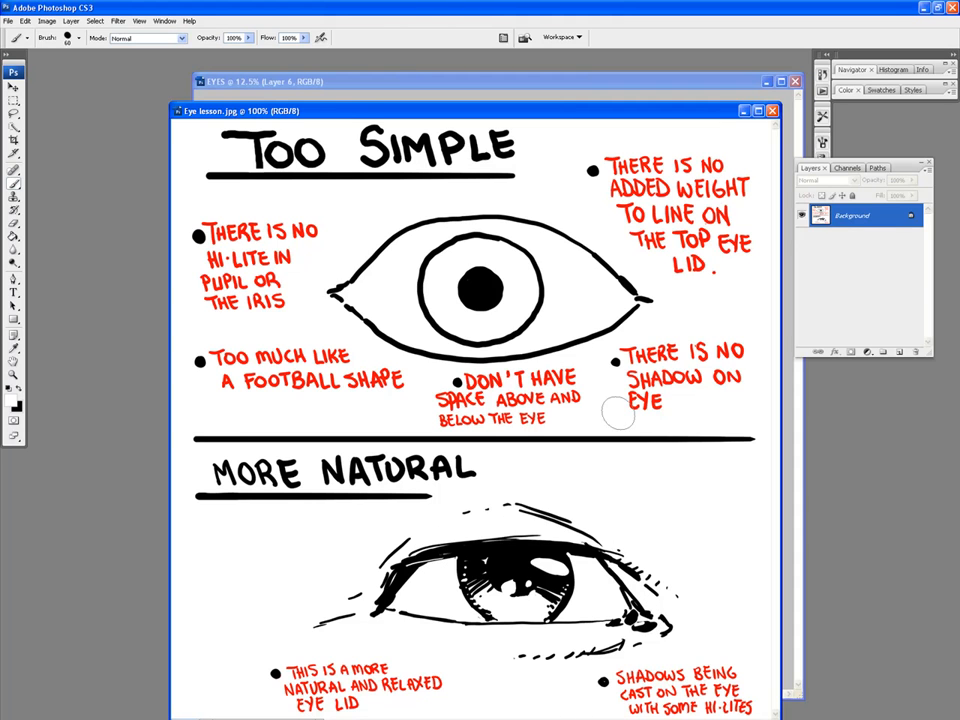
left_click_drag(703, 81, 708, 83)
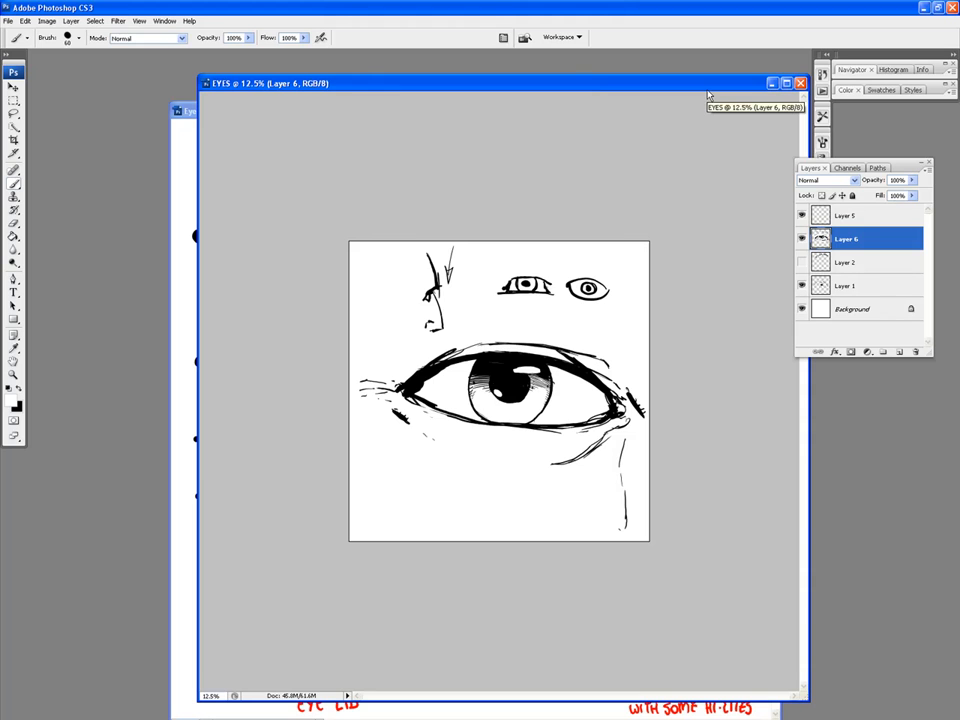
left_click(802, 239)
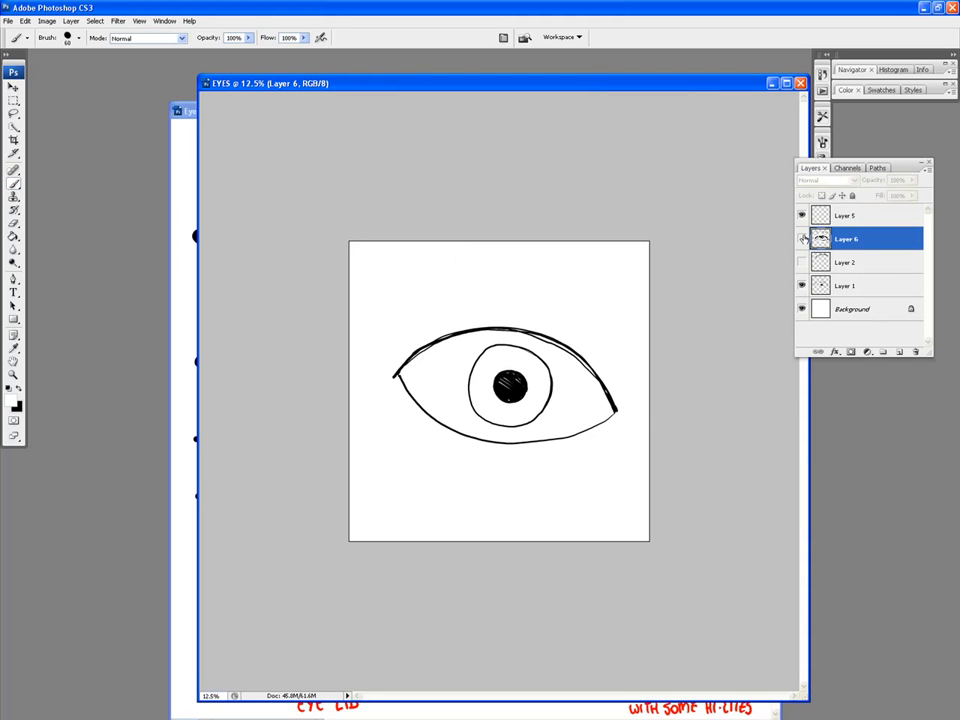
left_click(802, 239)
left_click(802, 239)
left_click(802, 239)
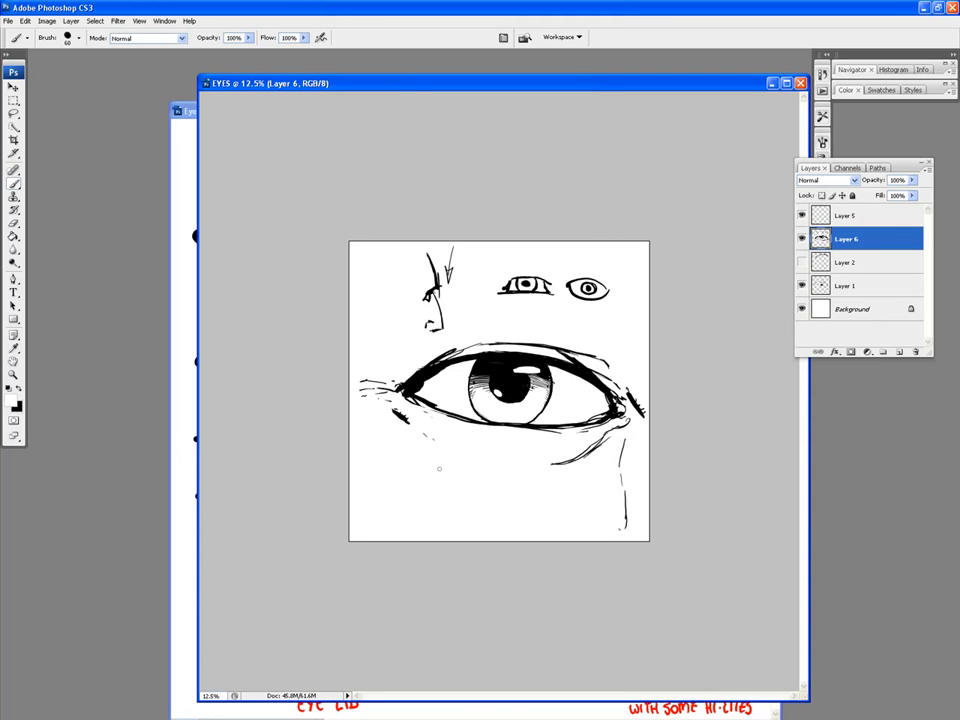
Step: Draw a small bald head outline with two narrow eyes and both ears in black beneath the large eye on Layer 6
left_click(20, 388)
mouse_move(406, 510)
left_mouse_down()
mouse_move(410, 480)
mouse_move(493, 452)
mouse_move(539, 515)
mouse_move(510, 507)
left_mouse_up()
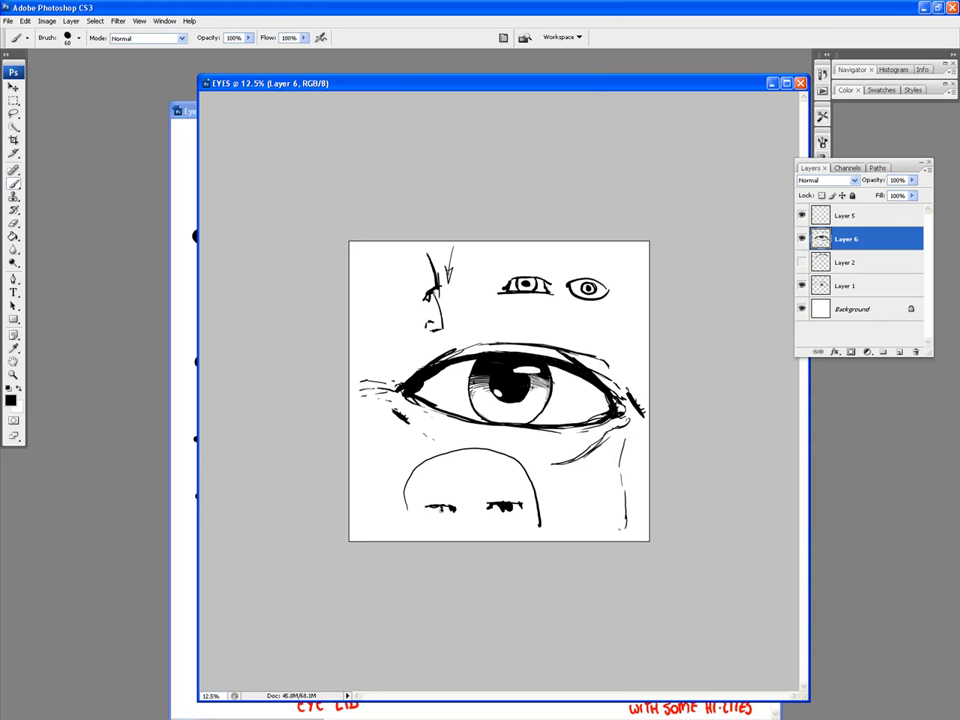
mouse_move(541, 497)
left_mouse_down()
mouse_move(557, 512)
mouse_move(545, 528)
left_mouse_up()
left_click_drag(404, 504, 402, 529)
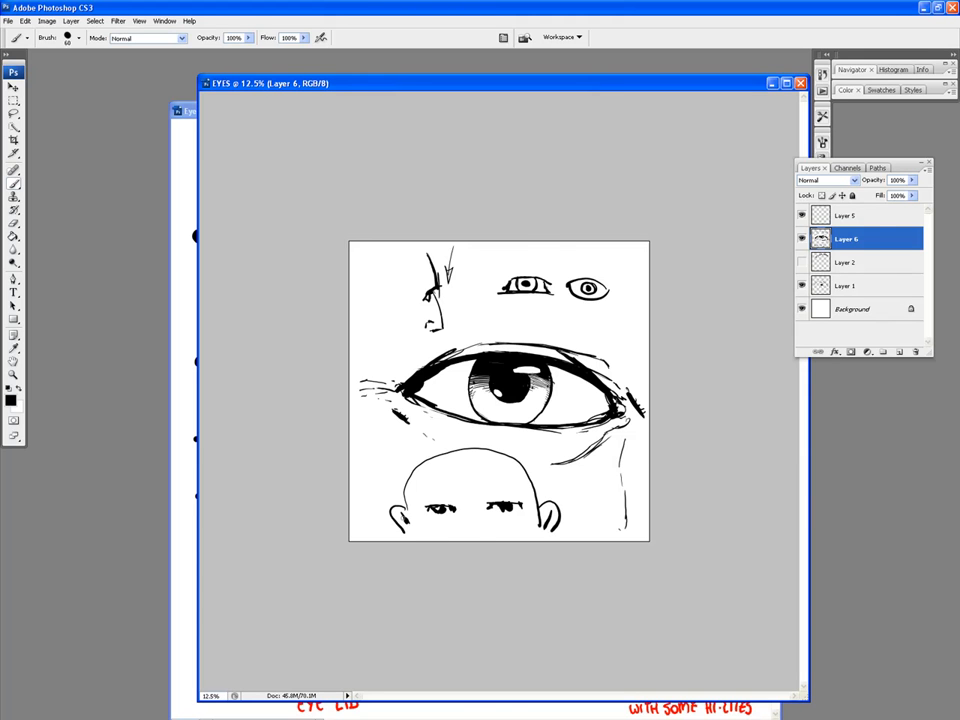
Step: Brush black eyebrows above both eyes of the small head and touch up the eyes with white
key("ctrl+plus")
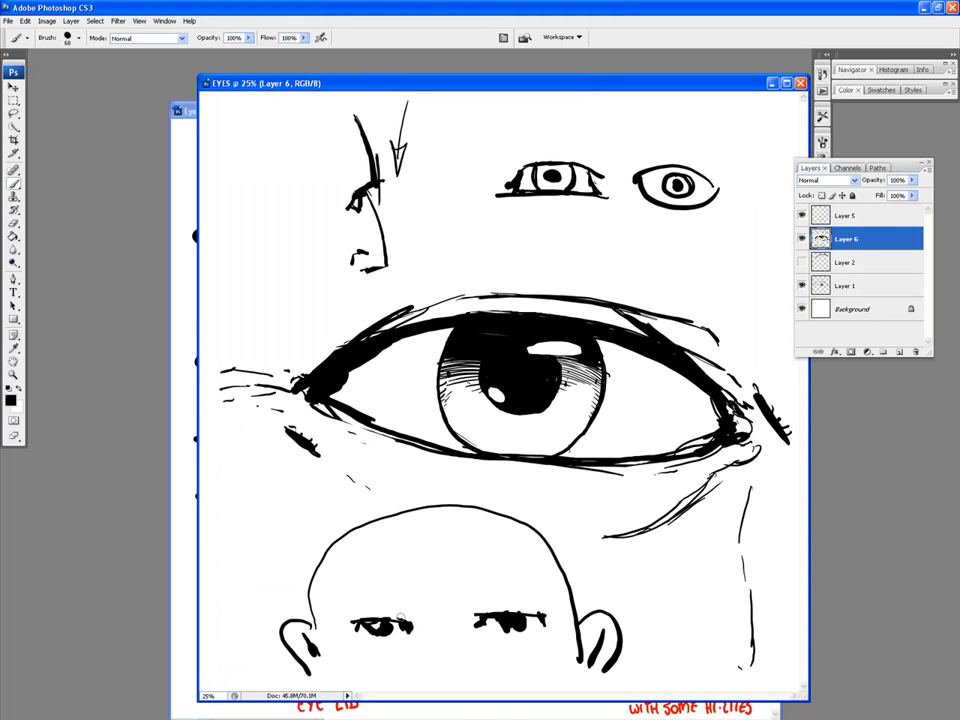
left_click_drag(356, 600, 414, 599)
left_click_drag(477, 595, 555, 598)
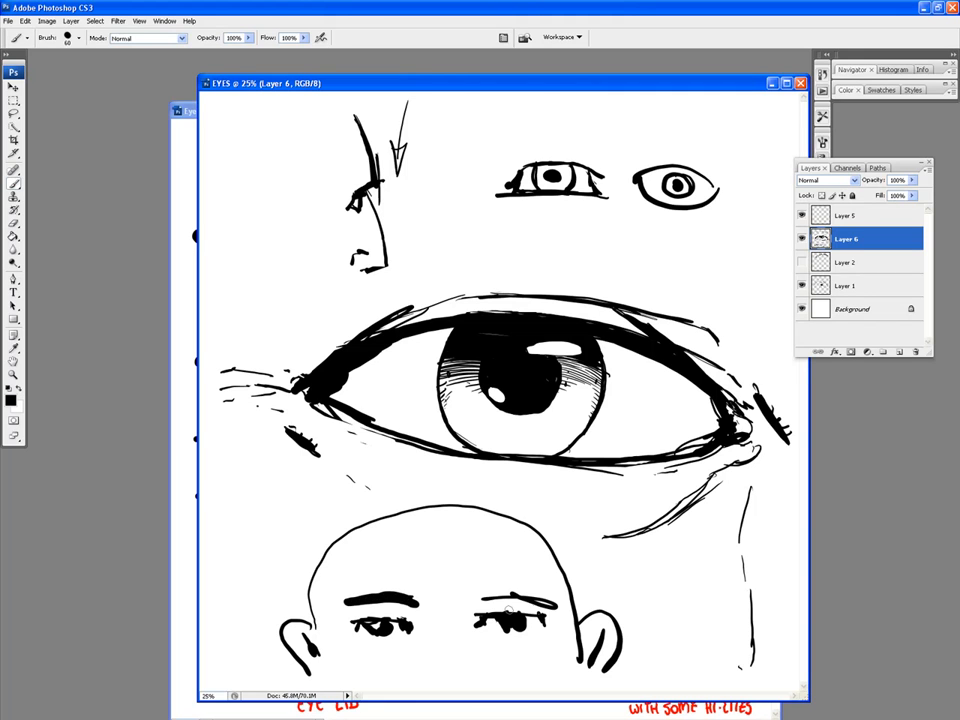
left_click(20, 392)
left_click(18, 392)
Step: Set the foreground colour to red (ea0e0e) and draw four short vertical ticks below the small head's eyes, marking each eye's inner and outer corners
left_click(11, 399)
left_click(468, 204)
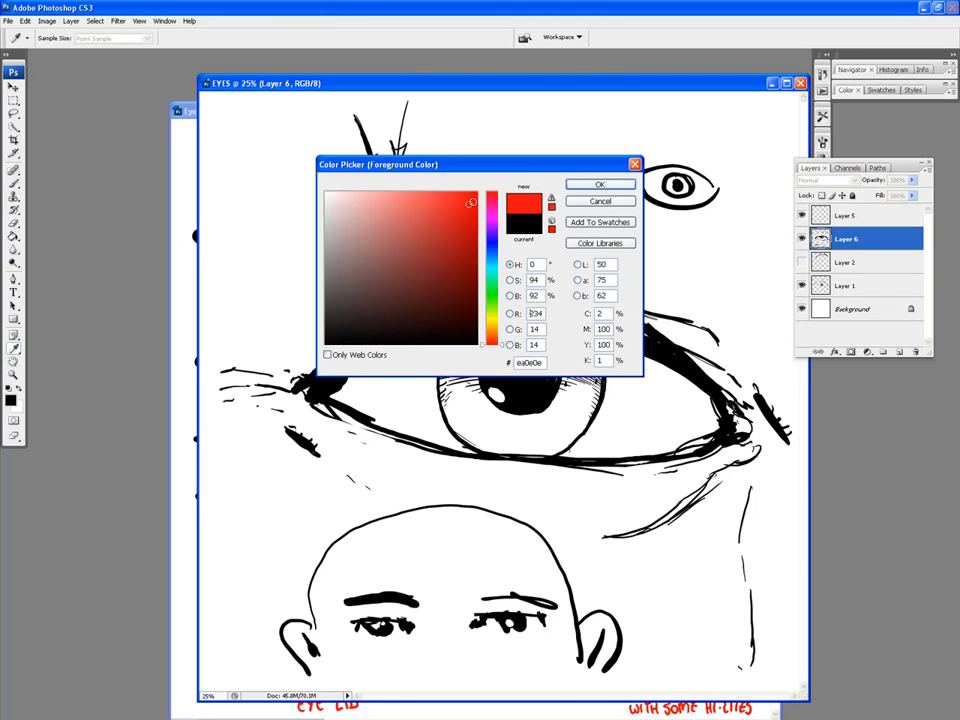
left_click(576, 187)
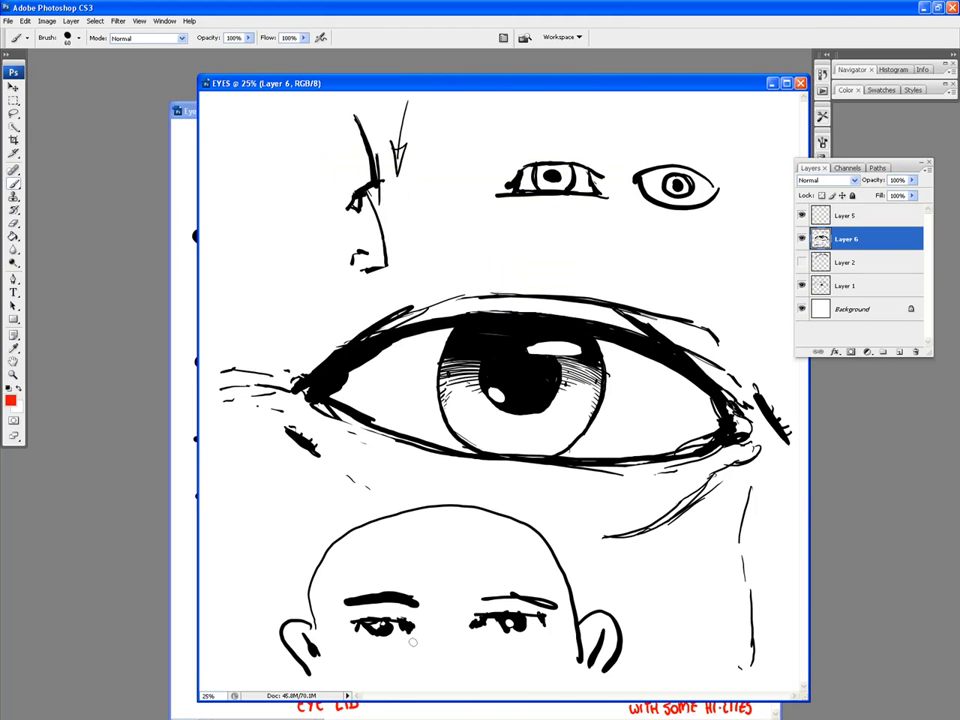
left_click_drag(415, 648, 415, 668)
left_click_drag(353, 646, 355, 669)
left_click_drag(481, 645, 482, 668)
left_click_drag(546, 642, 547, 667)
Step: Fill the gap between the eyes' ticks with red, dot both outer eye corners, and draw horizontal lines spanning each eye's width
mouse_move(420, 651)
left_mouse_down()
mouse_move(468, 650)
mouse_move(452, 653)
left_mouse_up()
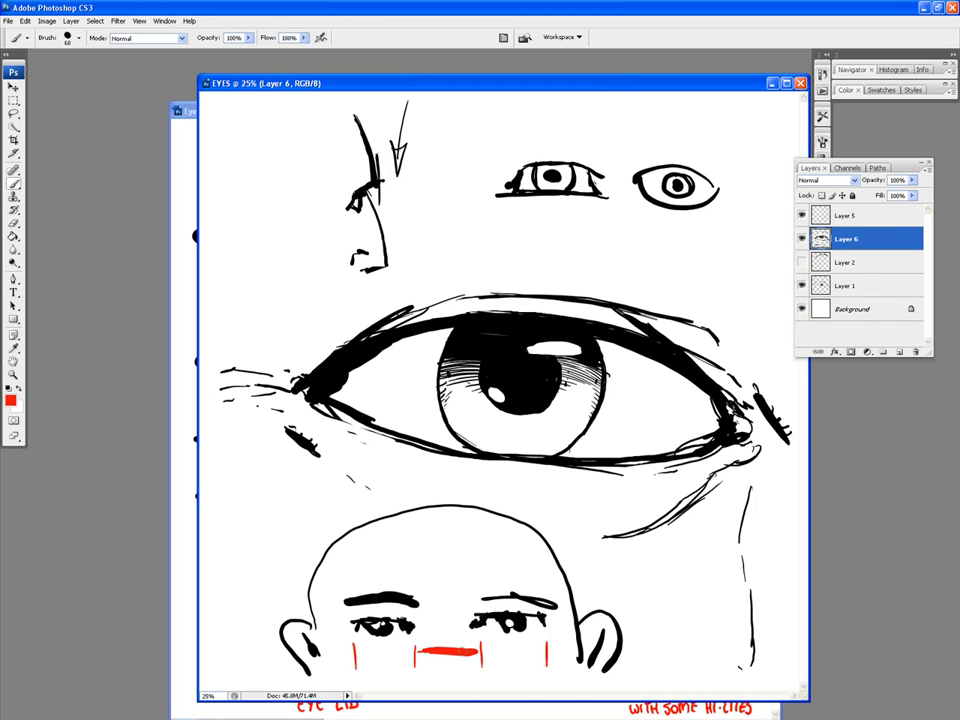
left_click(340, 628)
left_click(558, 622)
mouse_move(355, 653)
left_mouse_down()
mouse_move(440, 645)
mouse_move(425, 651)
mouse_move(448, 652)
mouse_move(455, 664)
mouse_move(546, 649)
left_mouse_up()
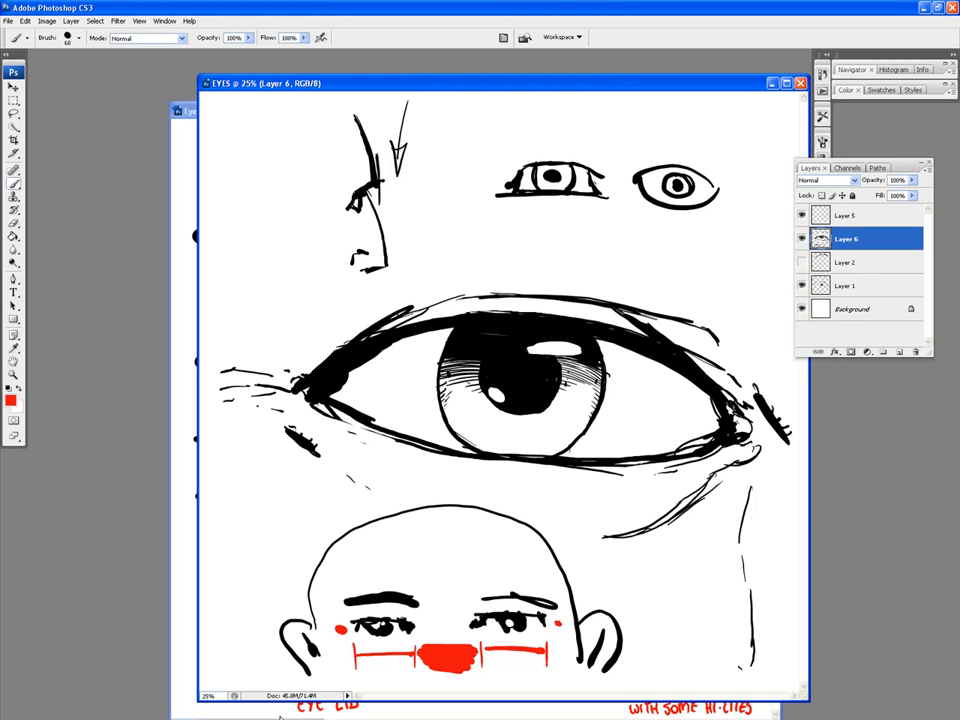
Step: Draw four long red vertical guide lines from the eyebrows down past the inner and outer corners of the small head's eyes
left_click_drag(413, 586, 413, 668)
left_click_drag(349, 586, 349, 665)
left_click_drag(474, 586, 475, 668)
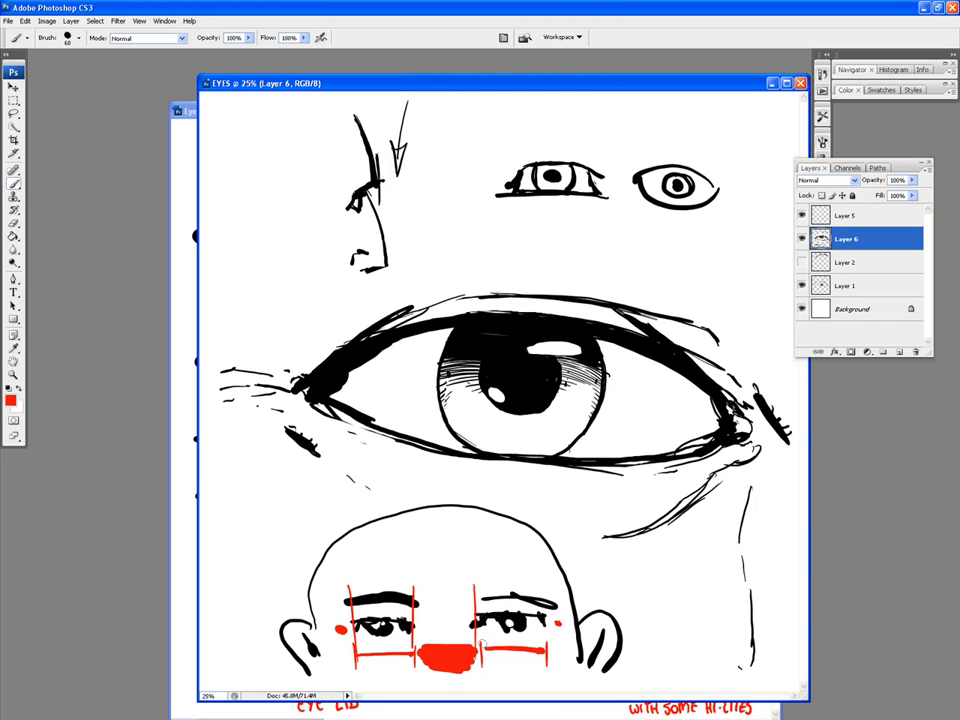
left_click_drag(540, 578, 541, 656)
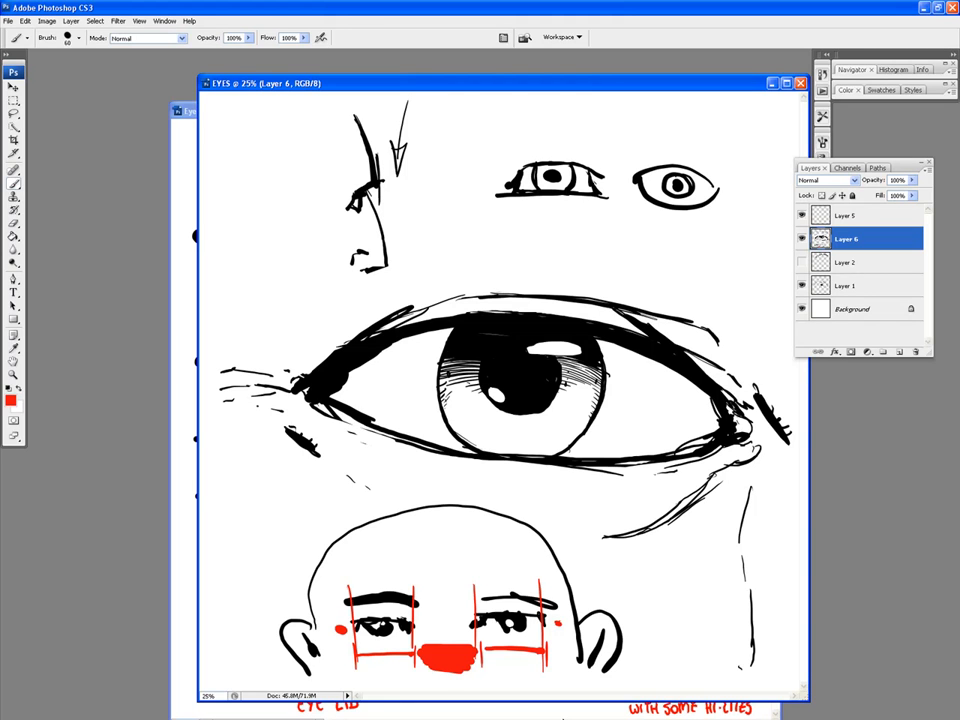